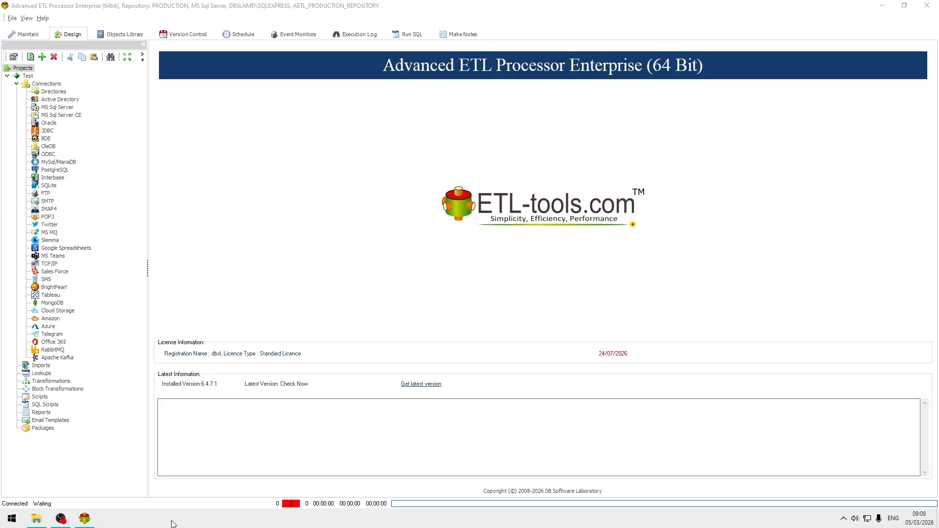
Step: Switch to File Explorer and examine the contents of the Source and Parquet folders in C:\Data
{"action": "left_click", "coordinate": [37, 518]}
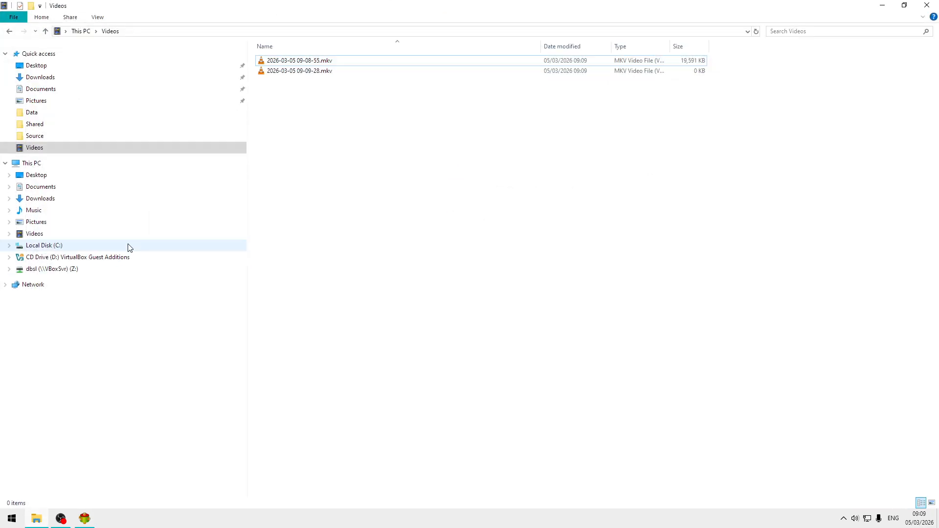
{"action": "left_click", "coordinate": [43, 246]}
{"action": "double_click", "coordinate": [287, 62]}
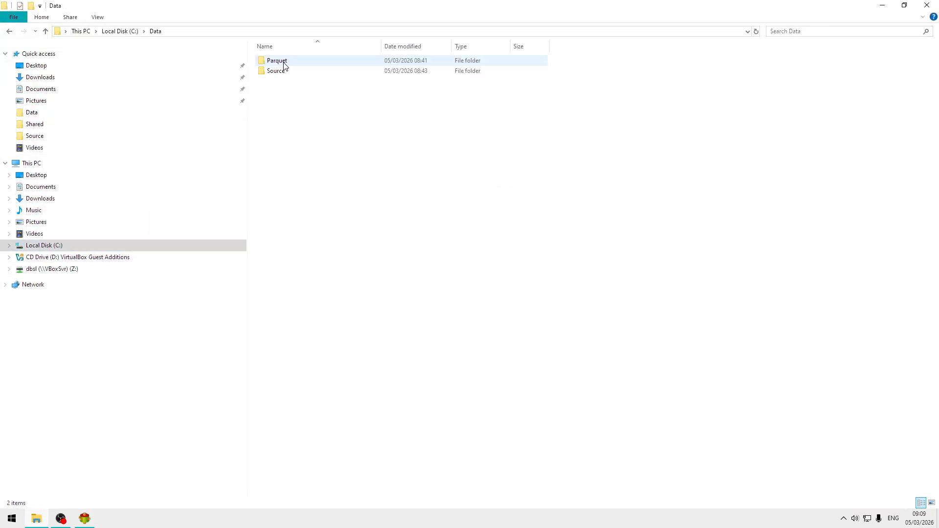
{"action": "double_click", "coordinate": [295, 72]}
{"action": "left_click_drag", "start_coordinate": [292, 133], "coordinate": [296, 62]}
{"action": "left_click", "coordinate": [308, 293]}
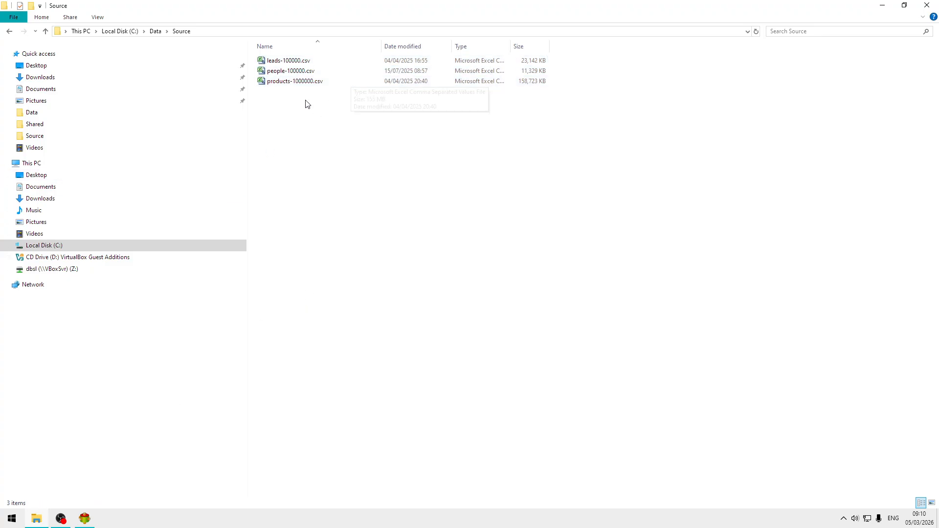
{"action": "left_click", "coordinate": [156, 31]}
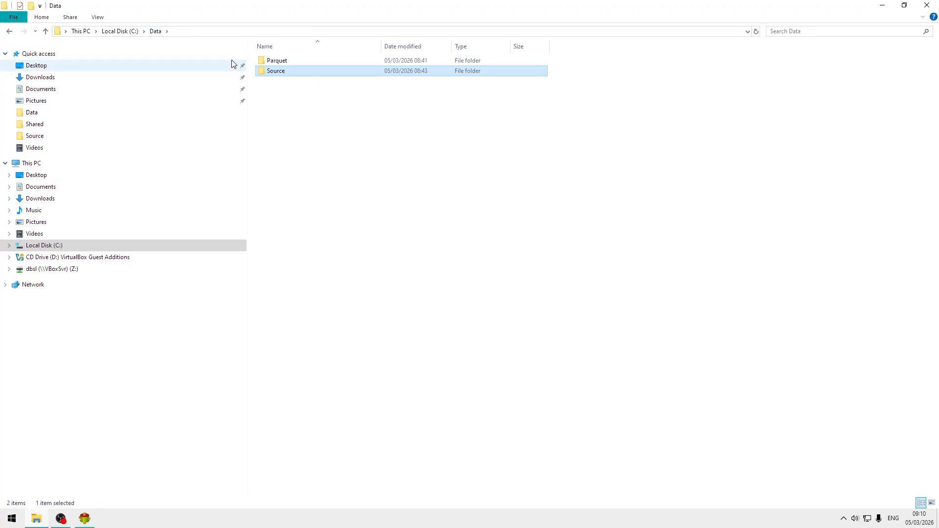
{"action": "double_click", "coordinate": [270, 61]}
Step: Switch to Advanced ETL Processor and create a package group named Conversion under Packages
{"action": "left_click", "coordinate": [86, 519]}
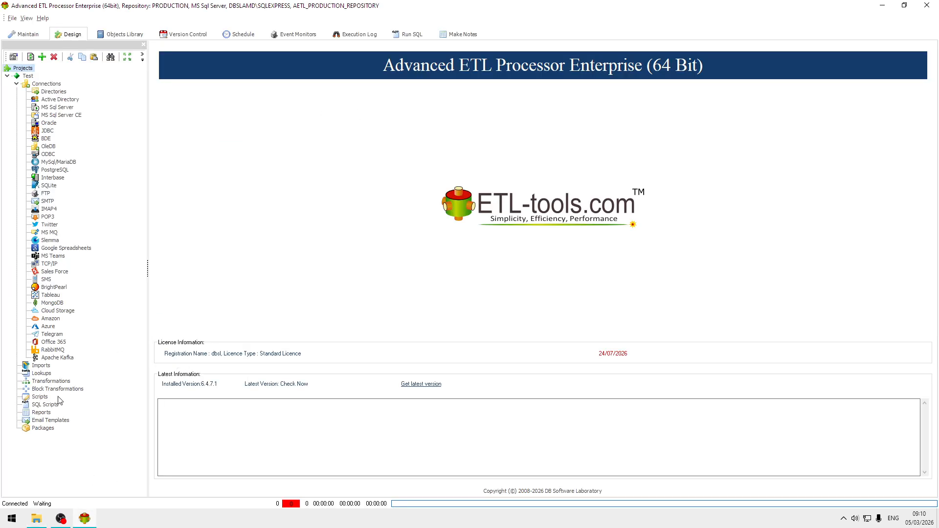
{"action": "right_click", "coordinate": [49, 430]}
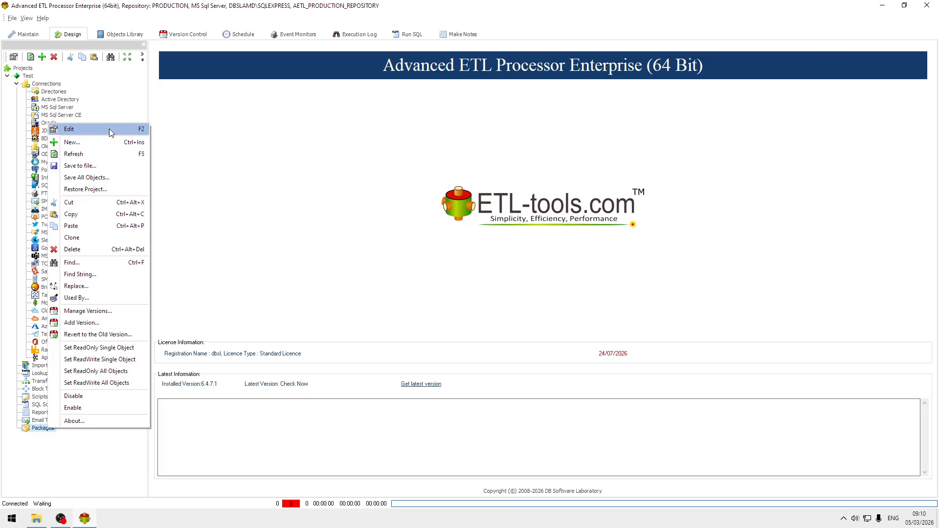
{"action": "left_click", "coordinate": [73, 142]}
{"action": "left_click", "coordinate": [434, 244]}
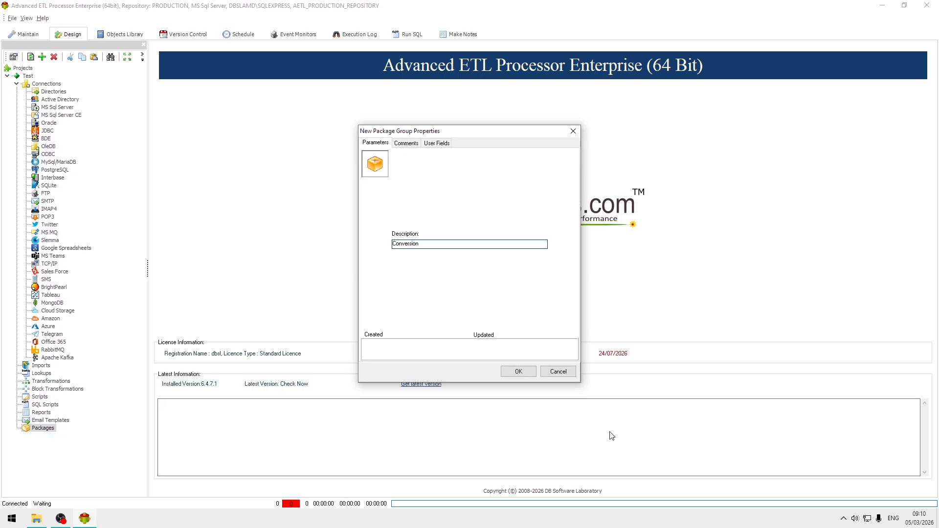
{"action": "left_click", "coordinate": [518, 372]}
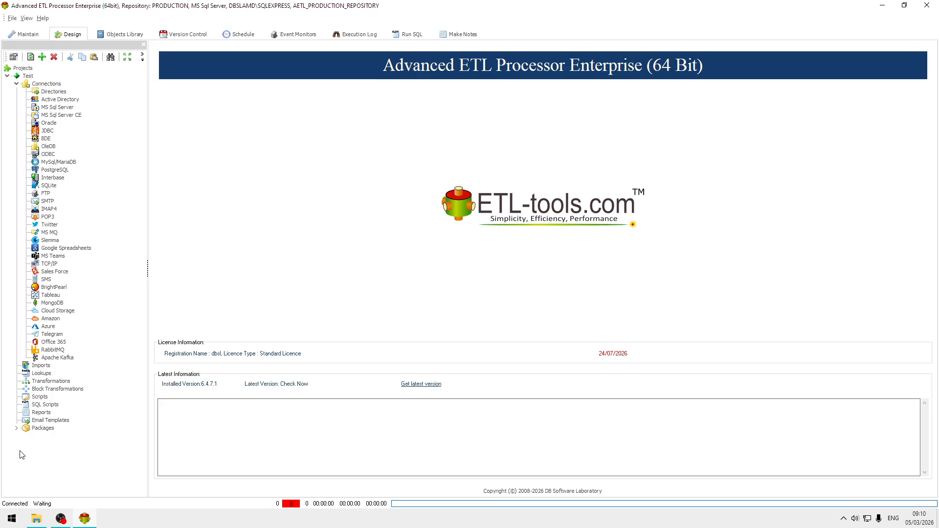
Step: Create a new package named CSV to Parquet in the Conversion group
{"action": "left_click", "coordinate": [16, 428]}
{"action": "left_click", "coordinate": [58, 435]}
{"action": "right_click", "coordinate": [58, 436]}
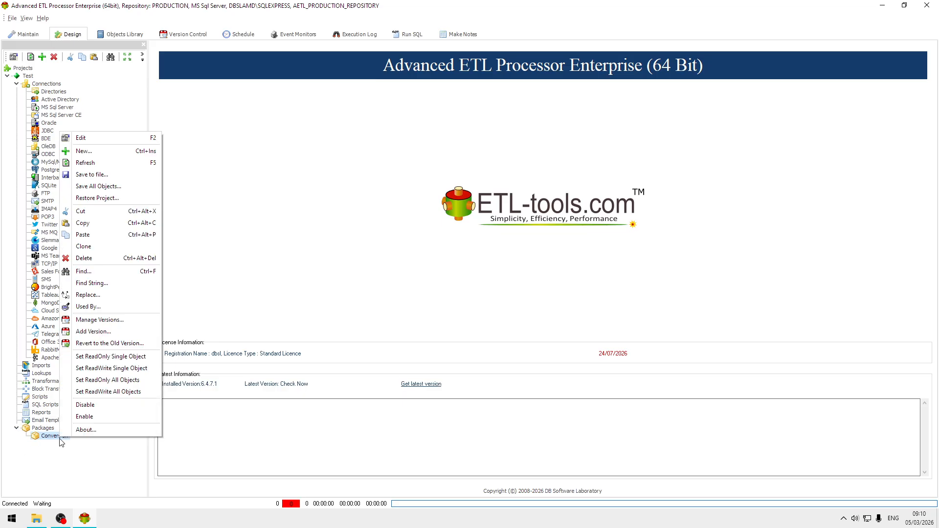
{"action": "left_click", "coordinate": [130, 151]}
{"action": "left_click", "coordinate": [461, 244]}
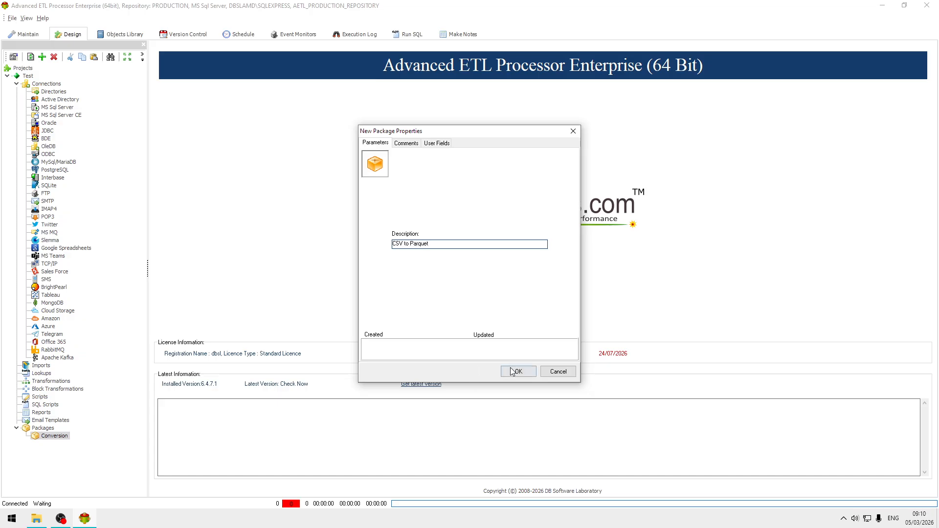
{"action": "left_click", "coordinate": [532, 373]}
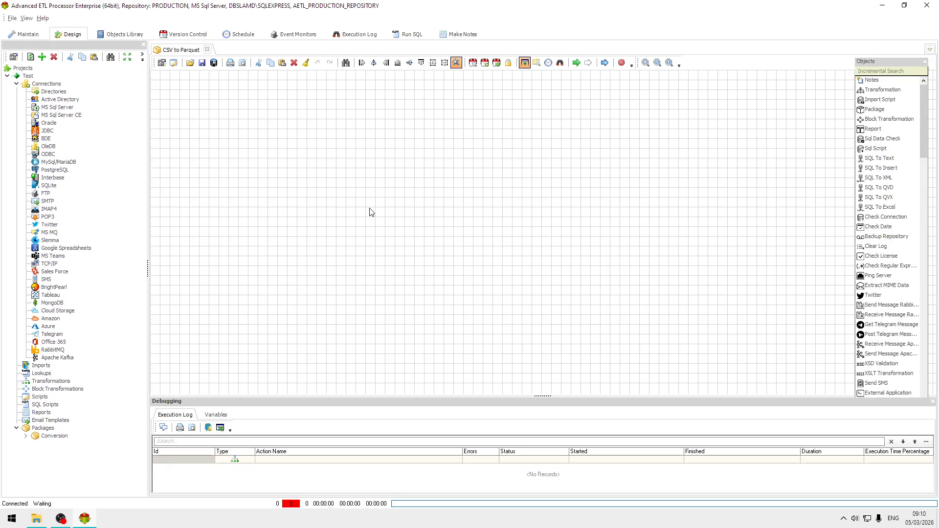
Step: Find the Set Variables object and place it near the upper-left corner of the package canvas
{"action": "left_click", "coordinate": [888, 73]}
{"action": "type", "text": "set"}
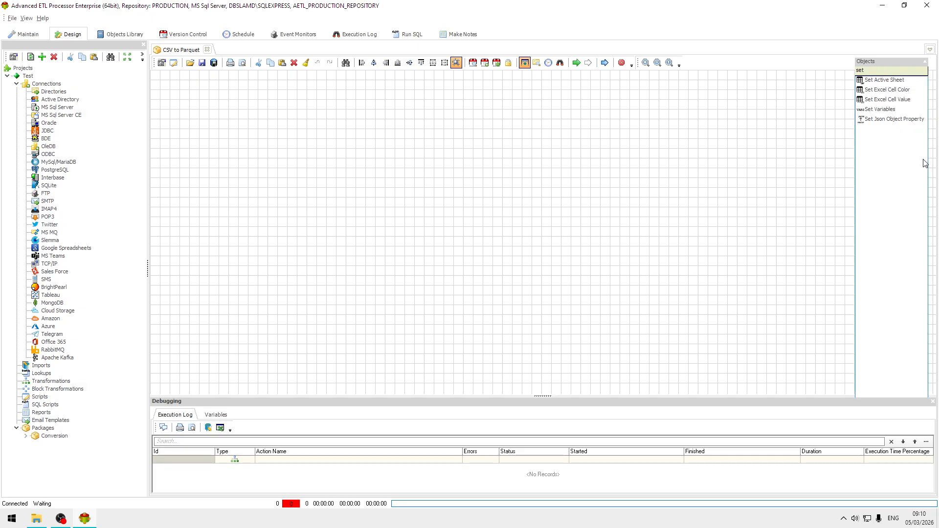
{"action": "left_click_drag", "start_coordinate": [885, 109], "coordinate": [683, 122]}
{"action": "left_click_drag", "start_coordinate": [248, 102], "coordinate": [194, 103]}
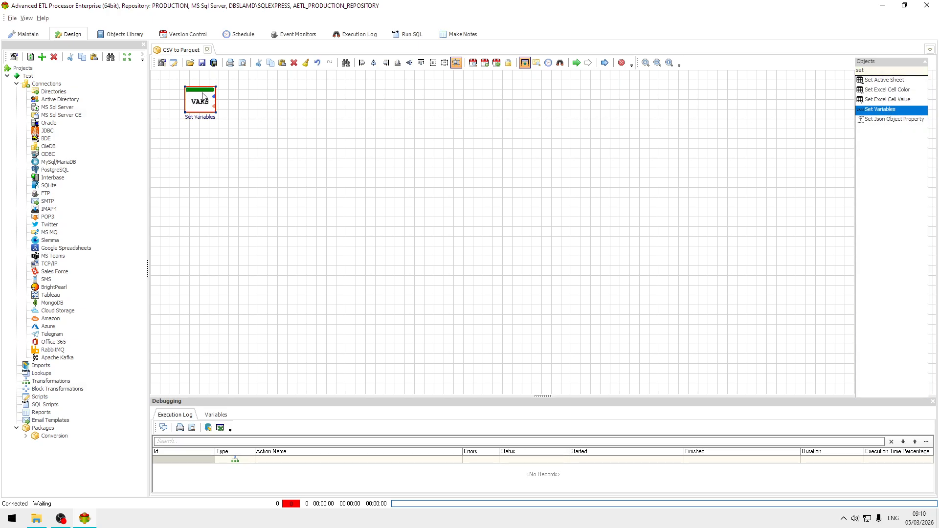
Step: Add a user-defined variable named #SOURCE# to the Set Variables object
{"action": "double_click", "coordinate": [201, 108]}
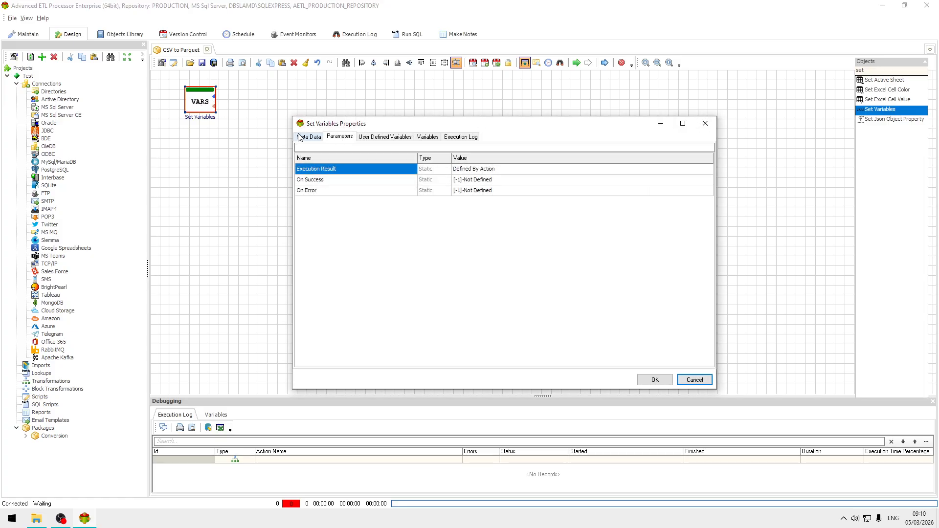
{"action": "left_click", "coordinate": [308, 137]}
{"action": "left_click", "coordinate": [340, 136]}
{"action": "left_click", "coordinate": [385, 137]}
{"action": "left_click", "coordinate": [306, 151]}
{"action": "left_click", "coordinate": [348, 187]}
{"action": "type", "text": "##"}
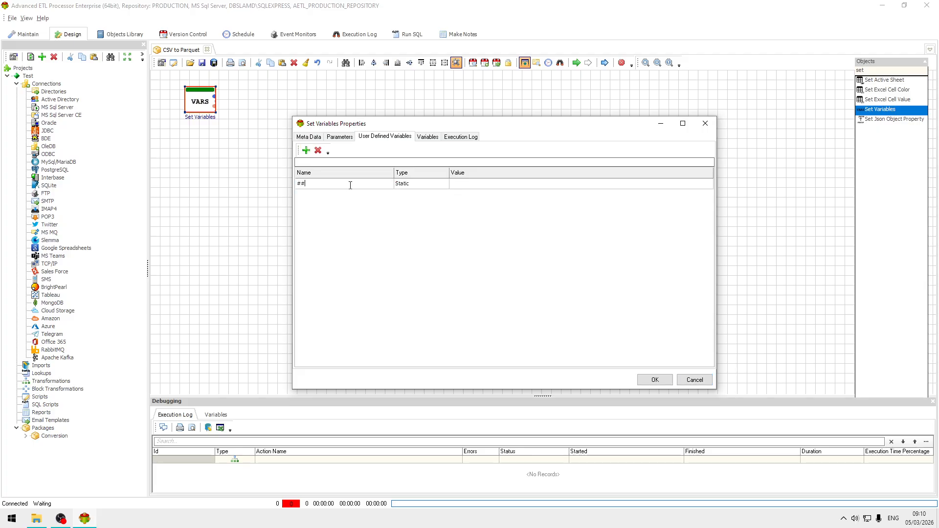
{"action": "key", "text": "Left"}
{"action": "type", "text": "S"}
Step: Copy the Source folder path from File Explorer and set the #SOURCE# variable's value to C:\Data\Source
{"action": "left_click", "coordinate": [35, 523]}
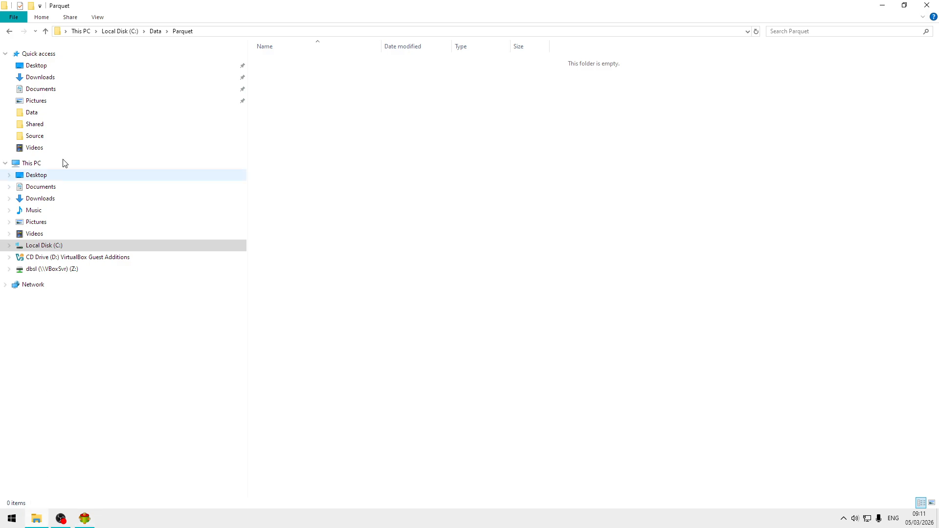
{"action": "left_click", "coordinate": [156, 31]}
{"action": "double_click", "coordinate": [290, 72]}
{"action": "left_click", "coordinate": [224, 31]}
{"action": "key", "text": "ctrl+c"}
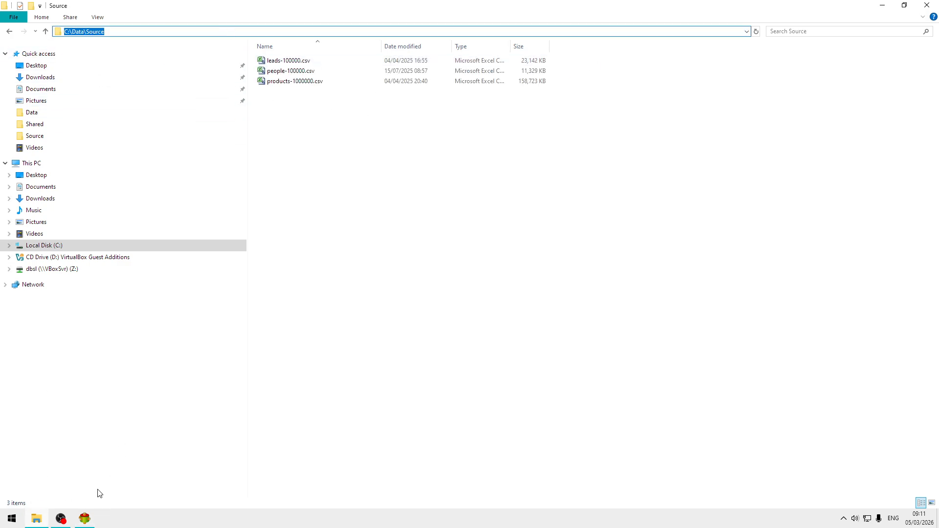
{"action": "left_click", "coordinate": [85, 519]}
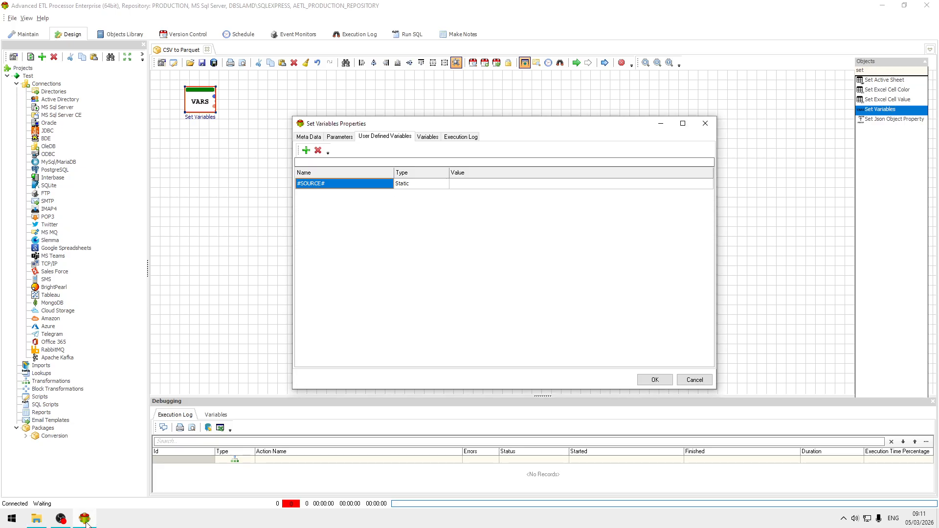
{"action": "left_click", "coordinate": [542, 185]}
{"action": "key", "text": "ctrl+v"}
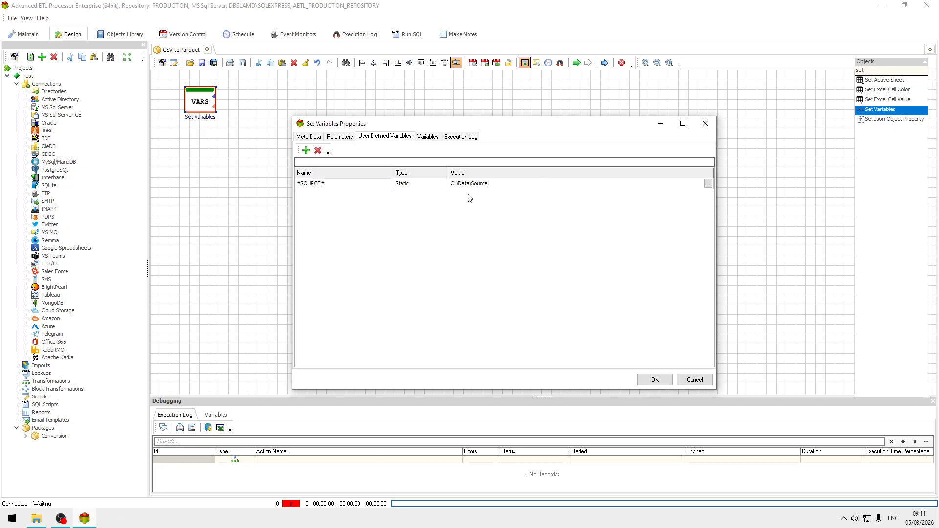
Step: Add a second user-defined variable named #PARQUET#
{"action": "left_click", "coordinate": [306, 150]}
{"action": "left_click", "coordinate": [312, 195]}
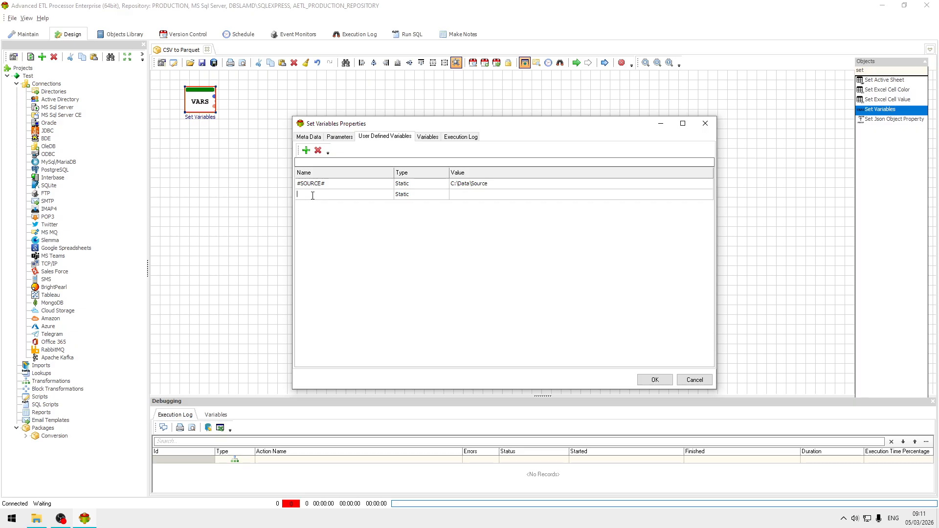
{"action": "type", "text": "#APR"}
{"action": "key", "text": "BackSpace"}
{"action": "key", "text": "Right"}
{"action": "type", "text": "A"}
Step: Copy the Parquet folder path from File Explorer, set #PARQUET# to C:\Data\Parquet, and save the Set Variables properties
{"action": "left_click", "coordinate": [485, 192]}
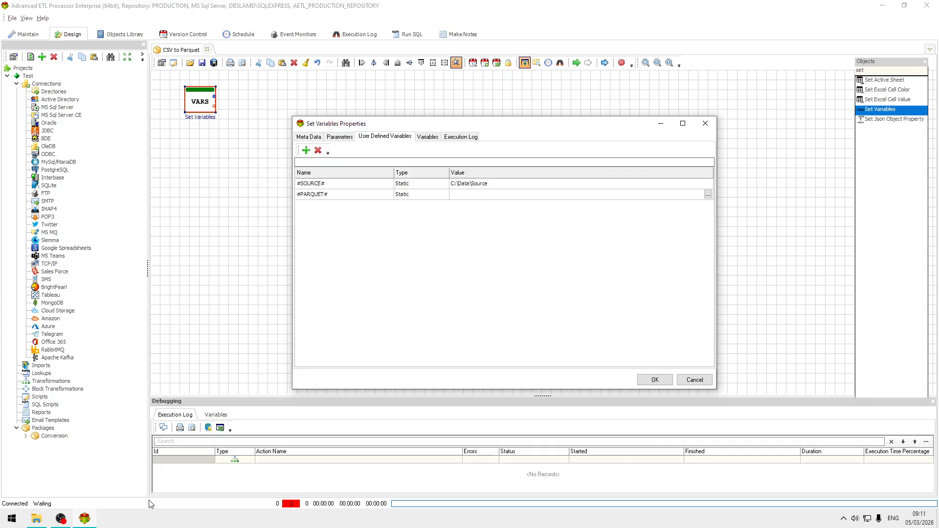
{"action": "left_click", "coordinate": [36, 521]}
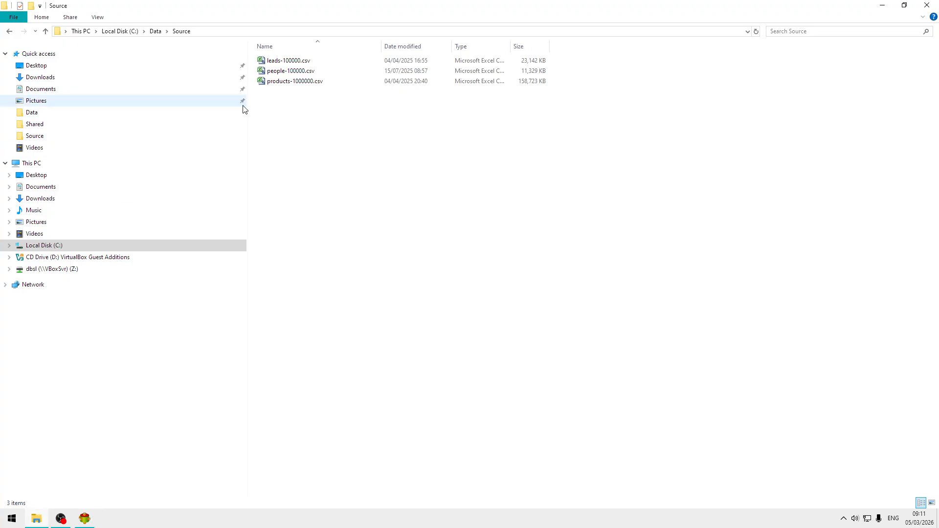
{"action": "left_click", "coordinate": [155, 30]}
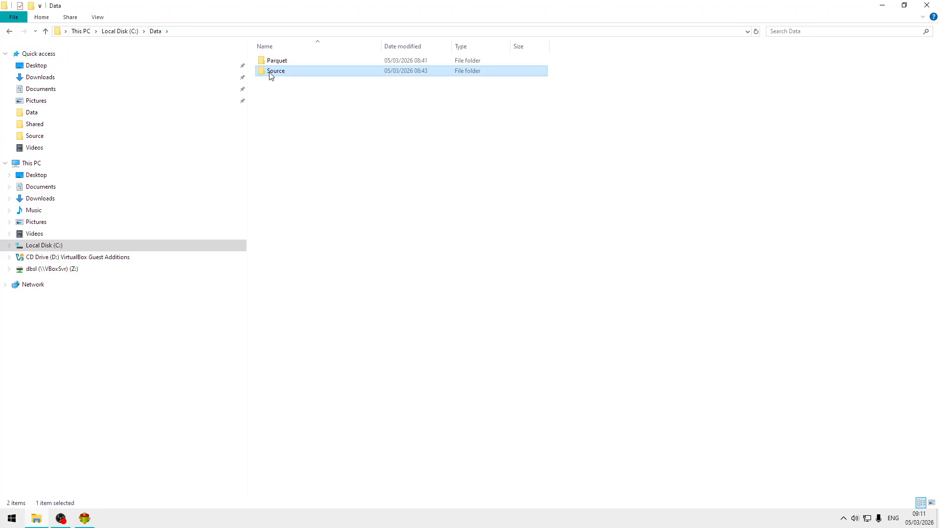
{"action": "double_click", "coordinate": [287, 63]}
{"action": "left_click", "coordinate": [241, 32]}
{"action": "key", "text": "ctrl+c"}
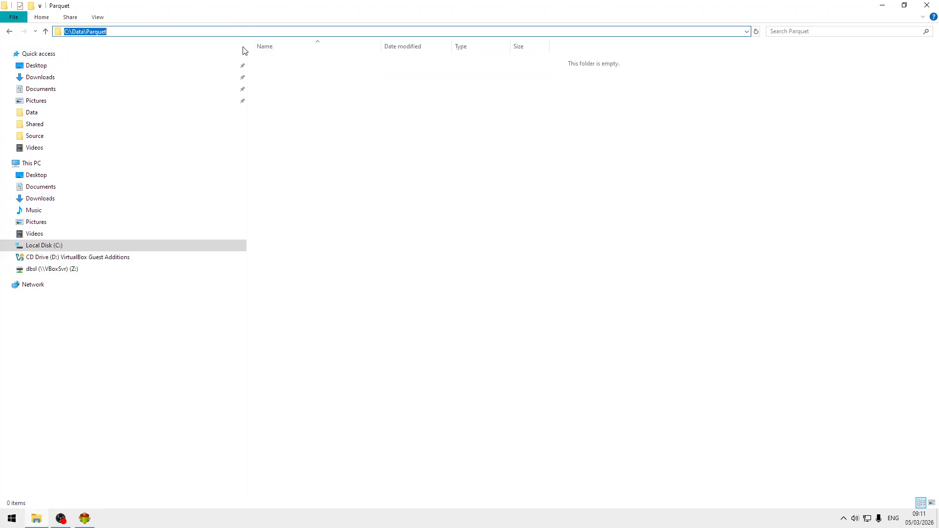
{"action": "left_click", "coordinate": [87, 520]}
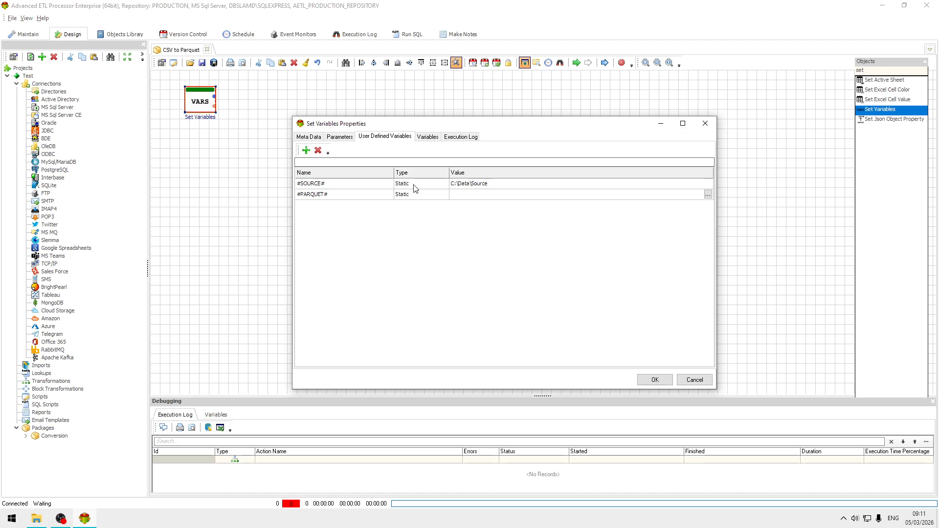
{"action": "key", "text": "ctrl+v"}
{"action": "left_click", "coordinate": [532, 188]}
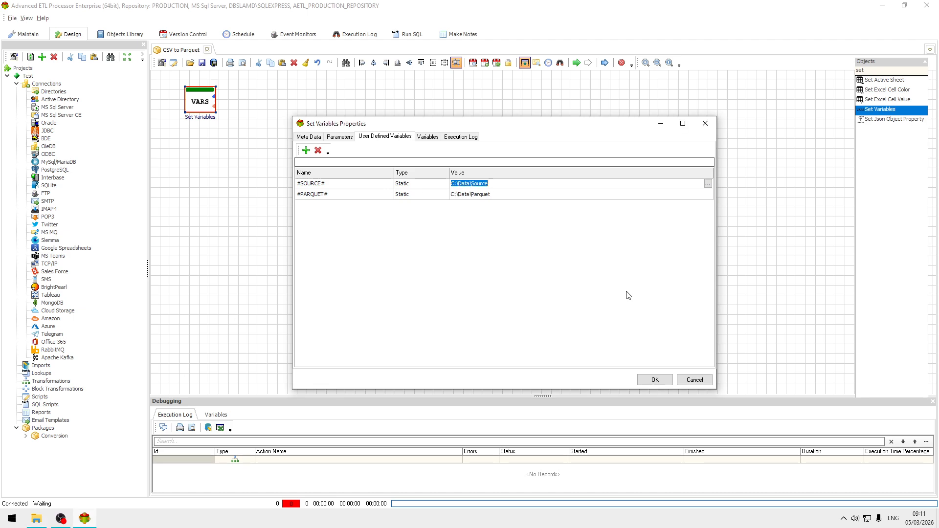
{"action": "left_click", "coordinate": [664, 386]}
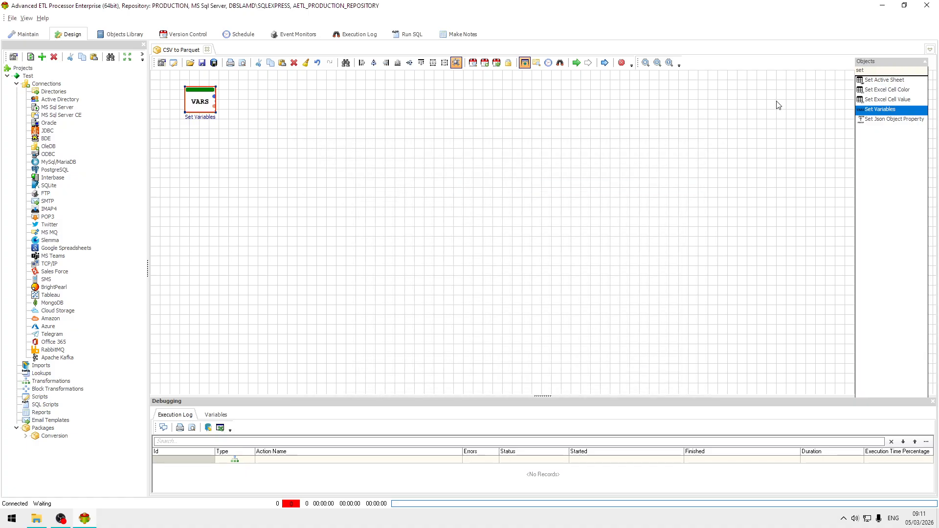
Step: Copy the variable name #SOURCE# from the Set Variables properties and close them without changes
{"action": "double_click", "coordinate": [201, 108]}
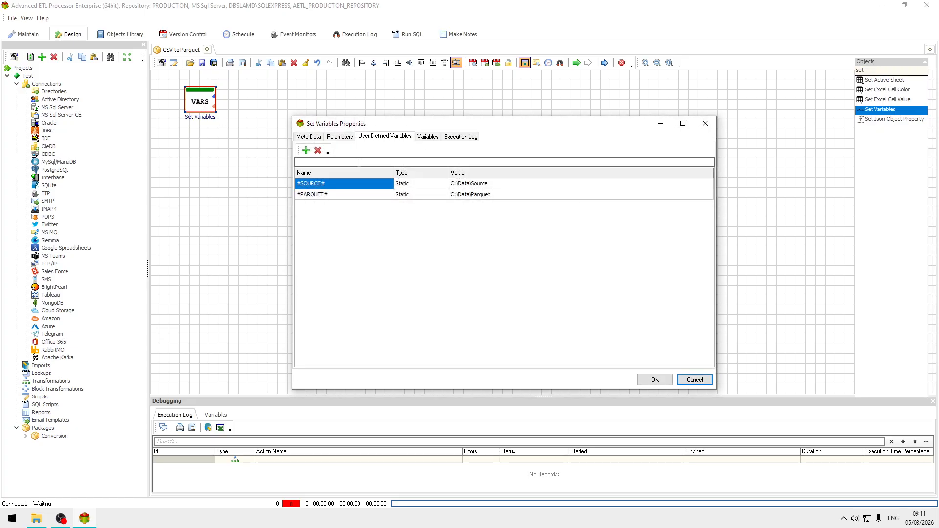
{"action": "left_click", "coordinate": [356, 183]}
{"action": "key", "text": "ctrl+c"}
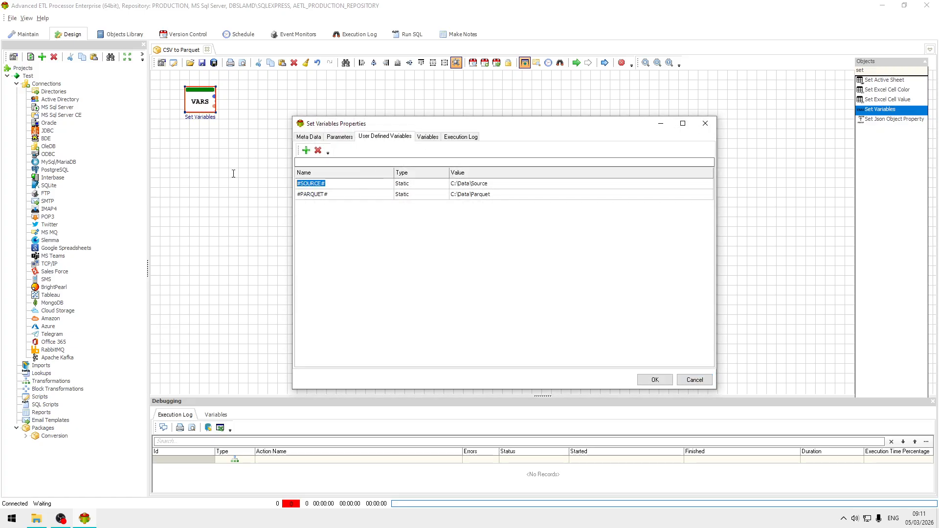
{"action": "left_click", "coordinate": [697, 379]}
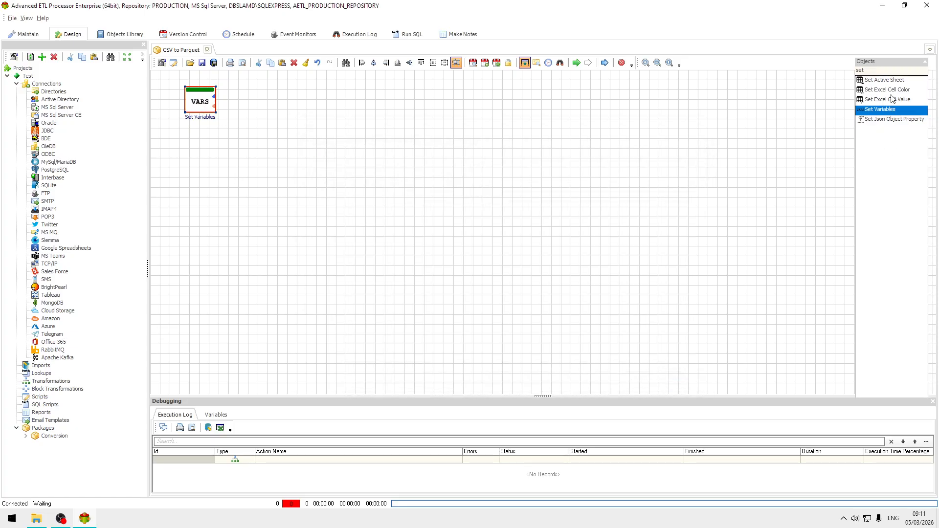
Step: Place a Files Loop object beside Set Variables on the canvas and connect Set Variables to it
{"action": "double_click", "coordinate": [895, 70]}
{"action": "type", "text": "loop"}
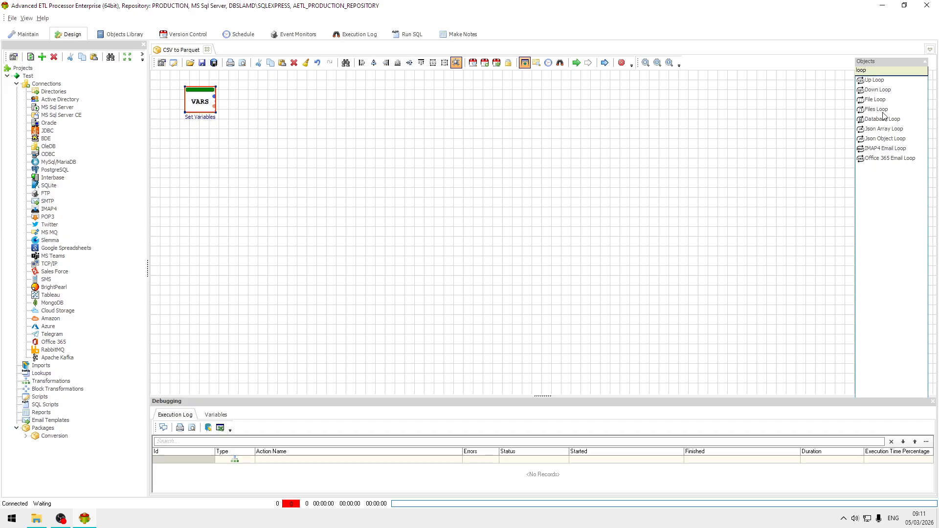
{"action": "left_click_drag", "start_coordinate": [884, 110], "coordinate": [769, 111]}
{"action": "left_click_drag", "start_coordinate": [289, 93], "coordinate": [280, 112]}
Step: Set the Files Loop's File parameter to type Variable with the value #SOURCE#\*.csv
{"action": "double_click", "coordinate": [282, 112]}
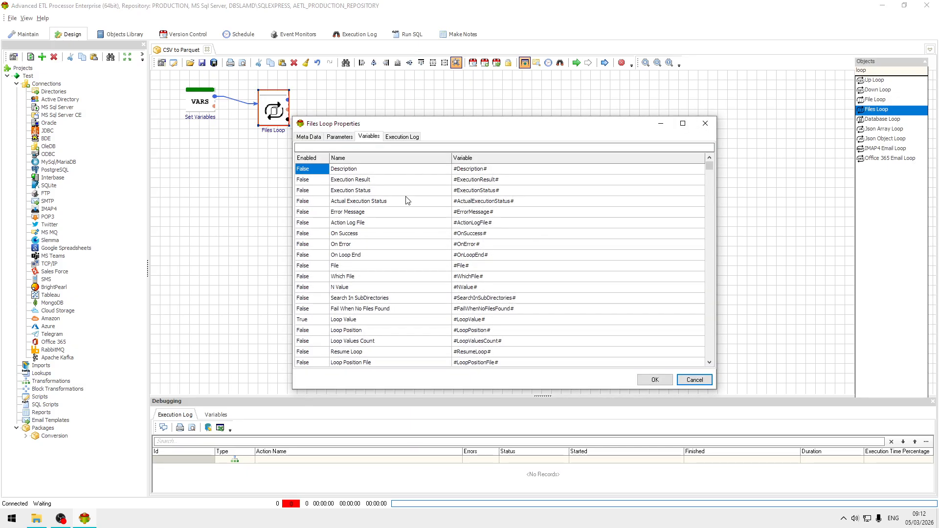
{"action": "left_click", "coordinate": [341, 137]}
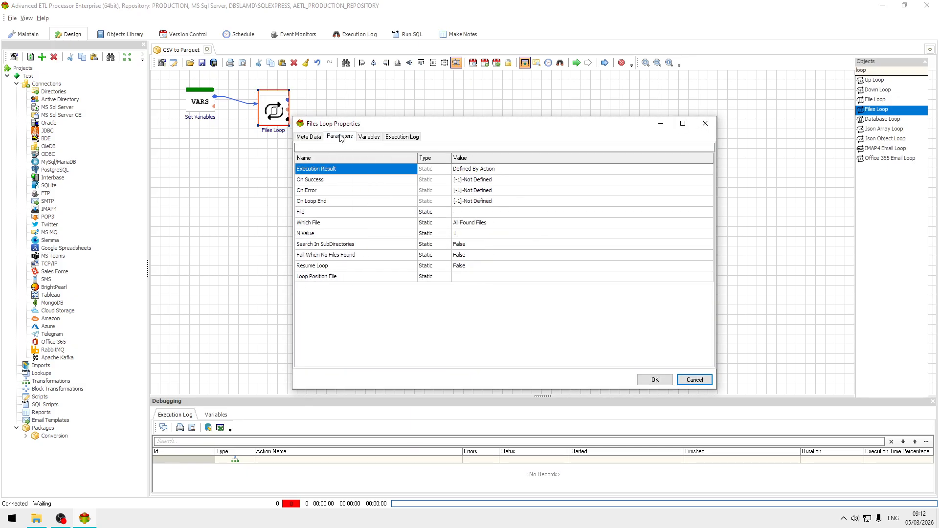
{"action": "left_click", "coordinate": [490, 216]}
{"action": "key", "text": "ctrl+v"}
{"action": "left_click", "coordinate": [444, 214]}
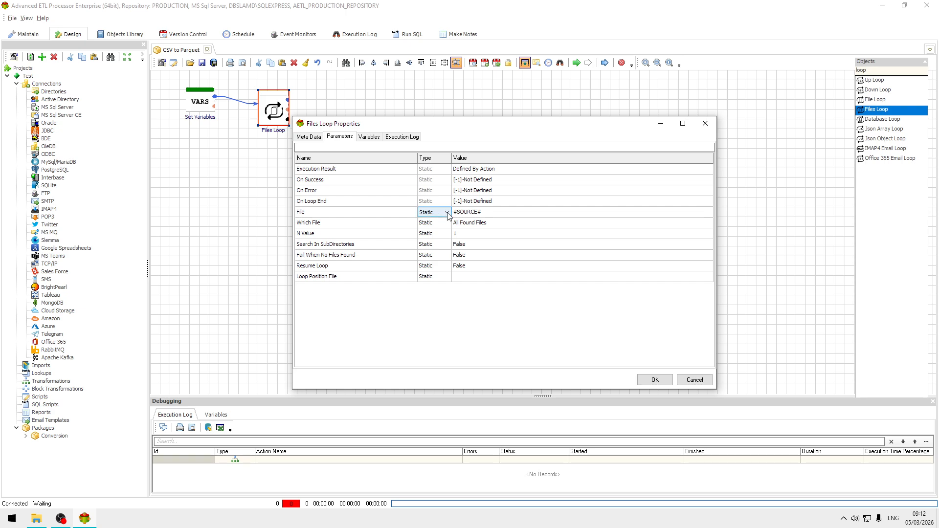
{"action": "left_click", "coordinate": [446, 212]}
{"action": "left_click", "coordinate": [444, 232]}
{"action": "left_click", "coordinate": [514, 212]}
{"action": "left_click", "coordinate": [516, 211]}
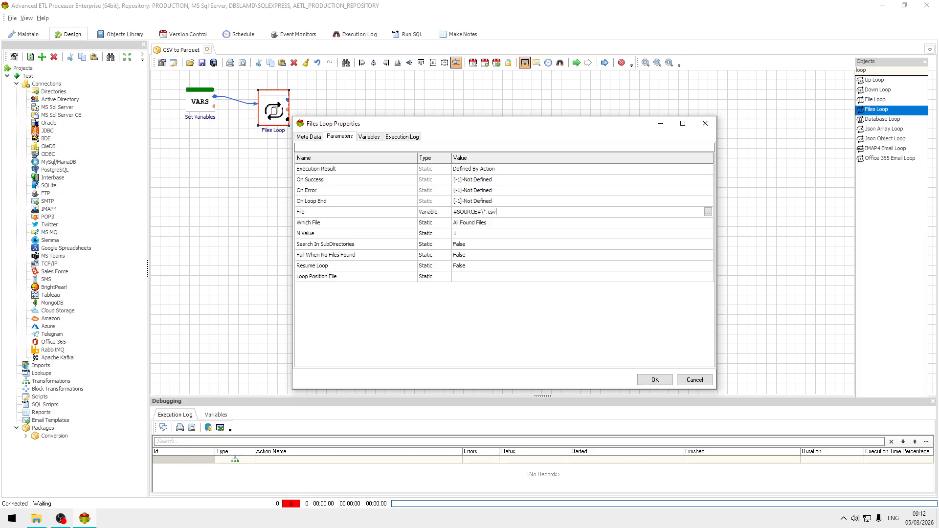
Step: Copy the Loop Value variable name #LoopValue# from the Files Loop properties and save them
{"action": "left_click", "coordinate": [368, 137]}
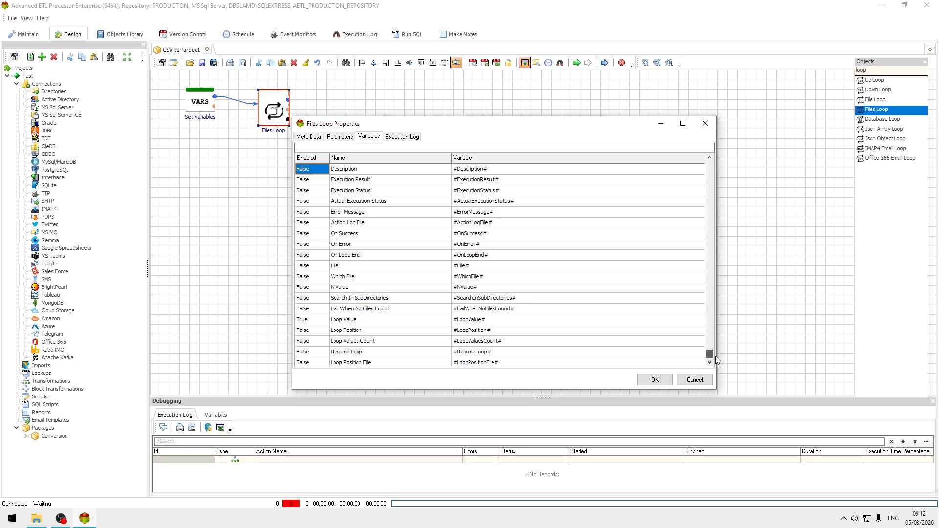
{"action": "scroll", "coordinate": [711, 384], "scroll_direction": "down", "scroll_amount": 1}
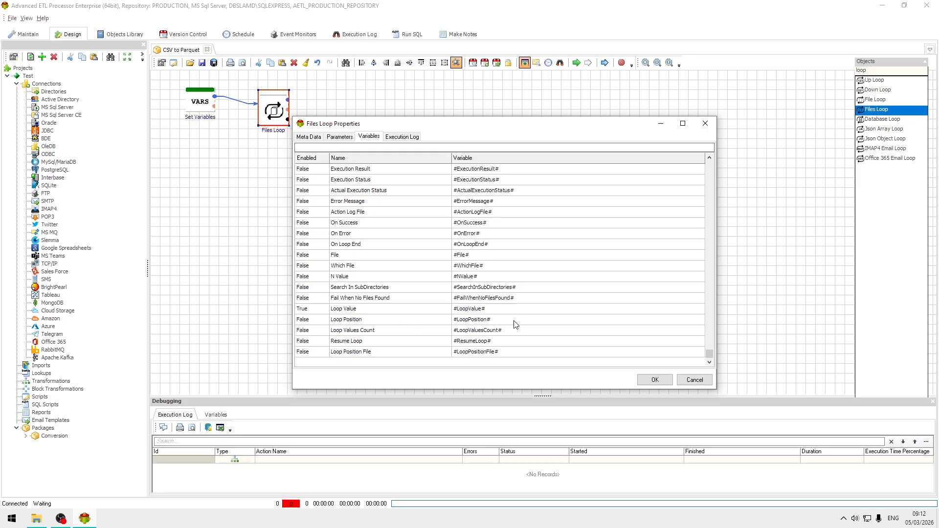
{"action": "left_click", "coordinate": [497, 310]}
{"action": "key", "text": "ctrl+c"}
{"action": "left_click", "coordinate": [655, 380]}
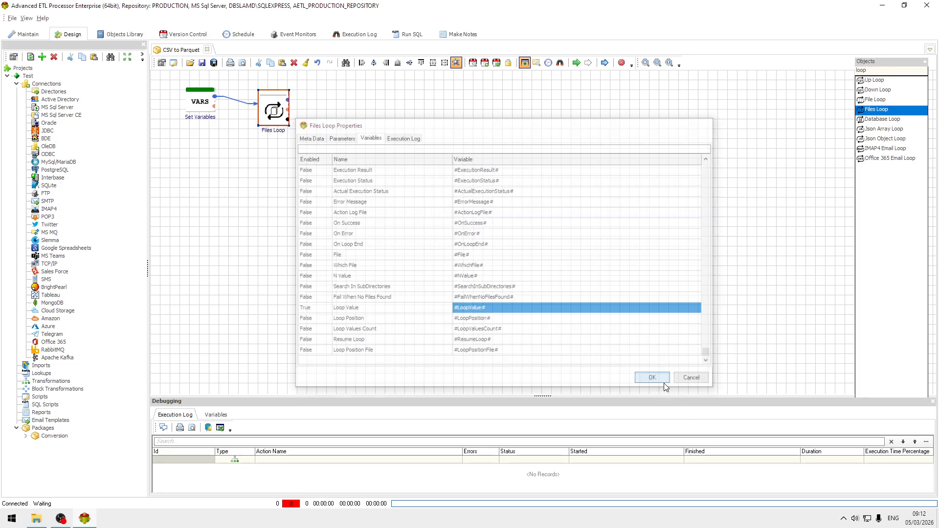
Step: Find the File MetaData object, place it beside Files Loop on the canvas, and connect Files Loop to it
{"action": "left_click", "coordinate": [902, 68]}
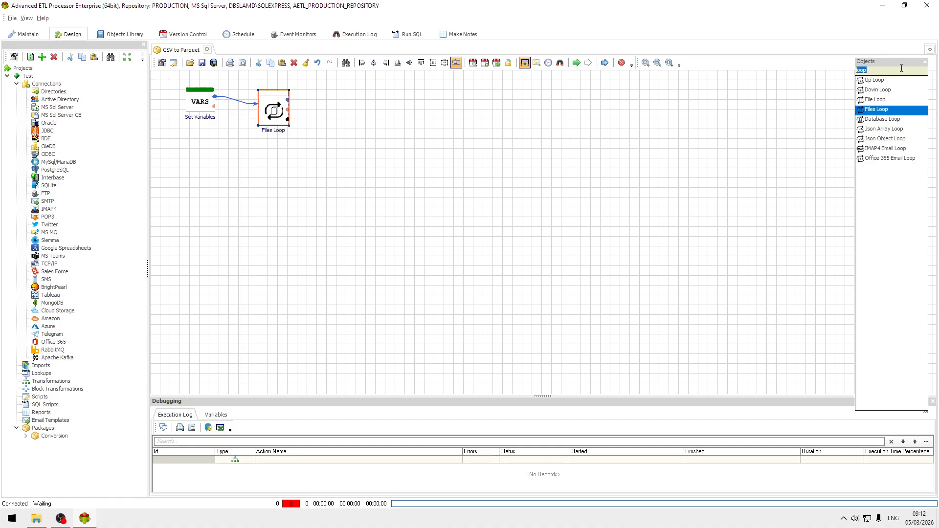
{"action": "type", "text": "file"}
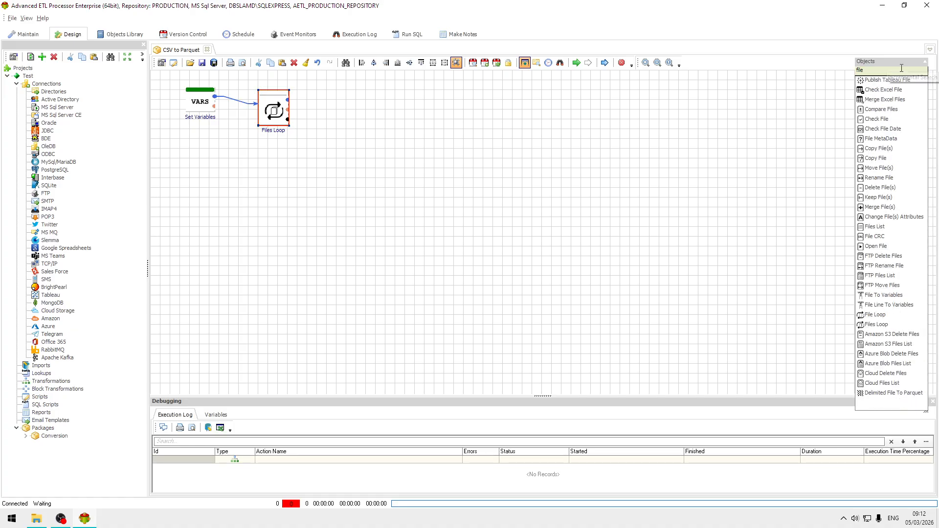
{"action": "key", "text": "BackSpace"}
{"action": "key", "text": "BackSpace"}
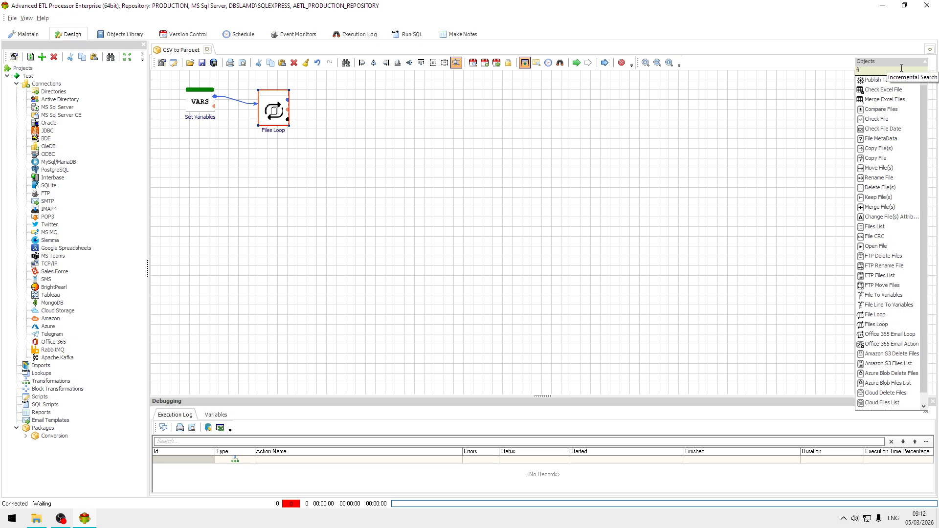
{"action": "key", "text": "BackSpace"}
{"action": "key", "text": "BackSpace"}
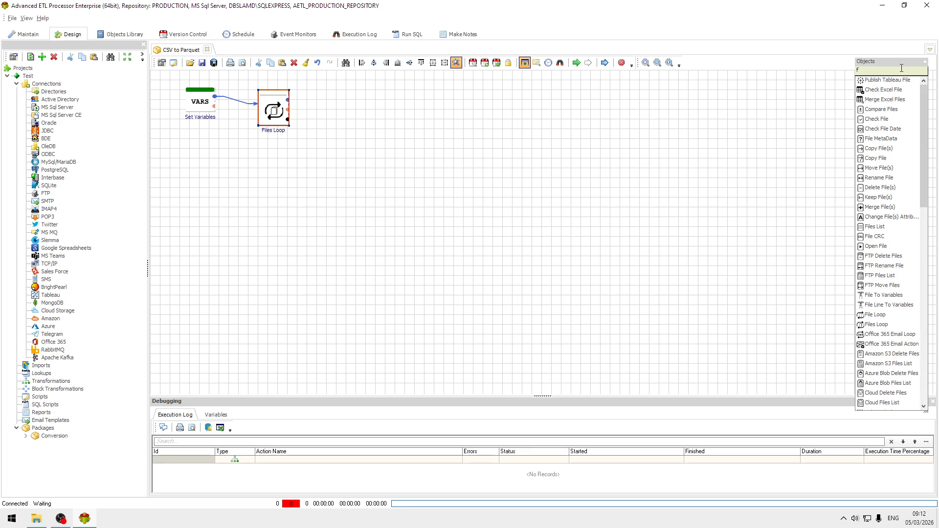
{"action": "type", "text": "file"}
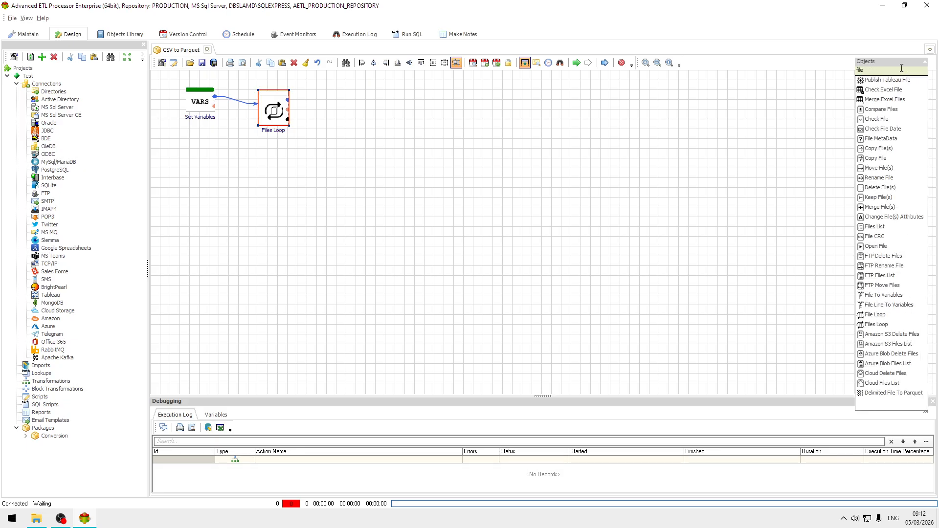
{"action": "type", "text": " ,"}
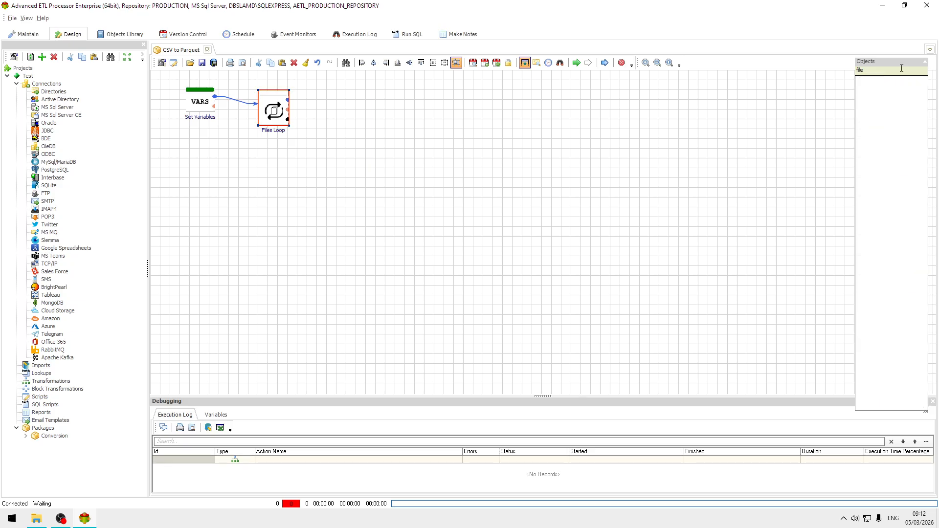
{"action": "type", "text": "m"}
{"action": "left_click_drag", "start_coordinate": [887, 86], "coordinate": [359, 114]}
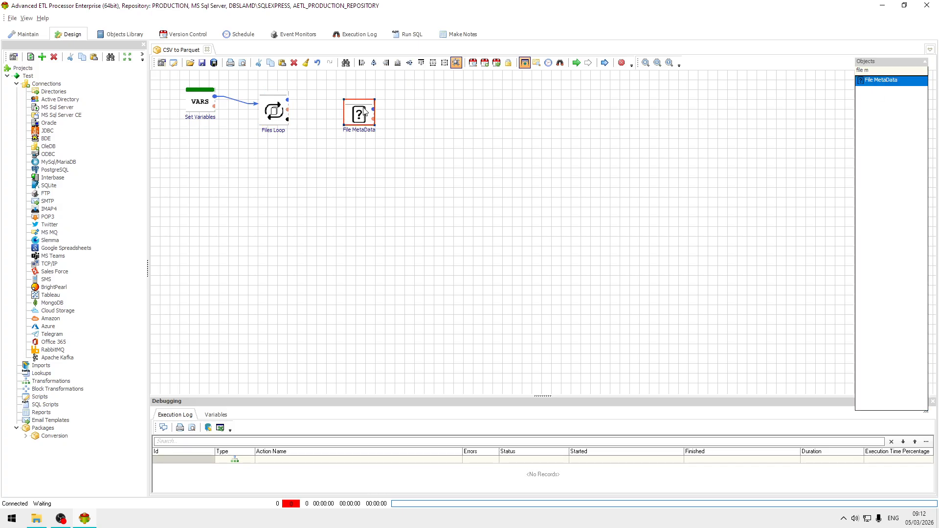
{"action": "left_click_drag", "start_coordinate": [288, 101], "coordinate": [357, 114]}
Step: Set the File MetaData object's File parameter to type Variable with the value #LoopValue#
{"action": "double_click", "coordinate": [358, 114]}
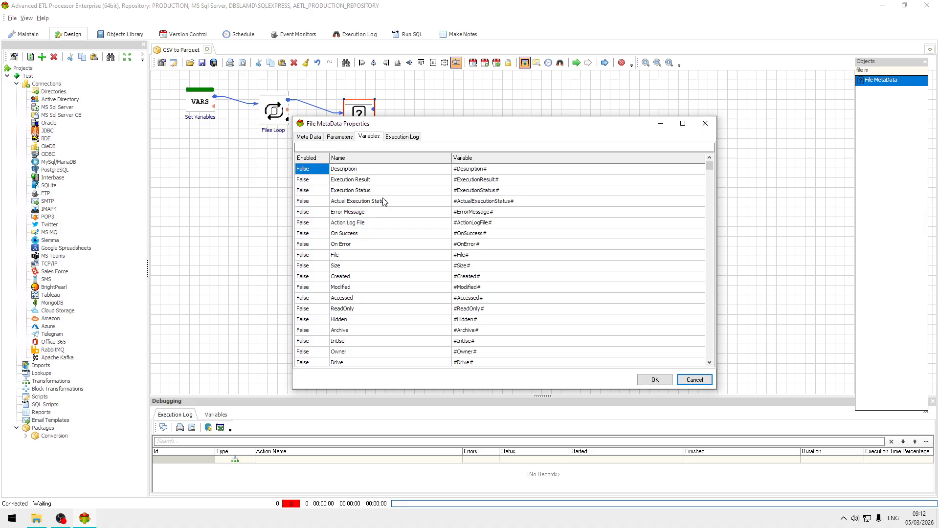
{"action": "left_click", "coordinate": [310, 137]}
{"action": "left_click", "coordinate": [340, 137]}
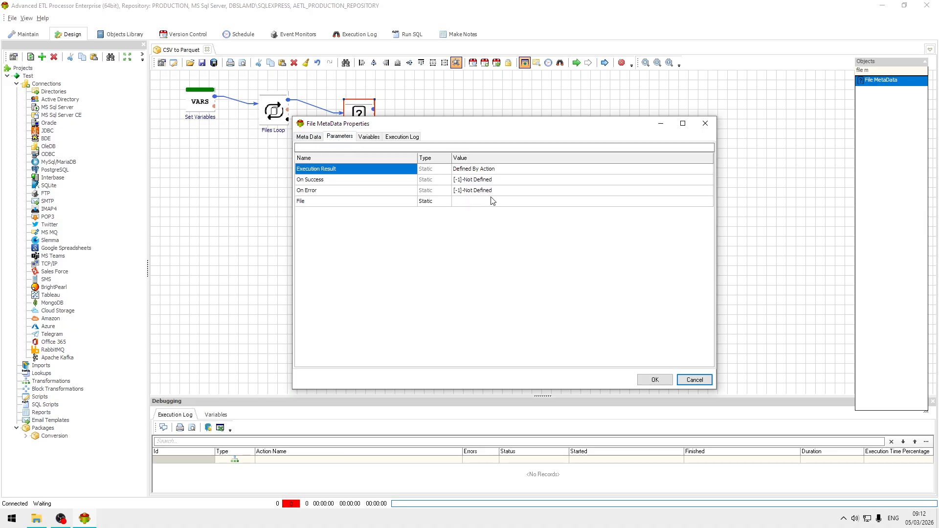
{"action": "left_click", "coordinate": [480, 203]}
{"action": "key", "text": "ctrl+v"}
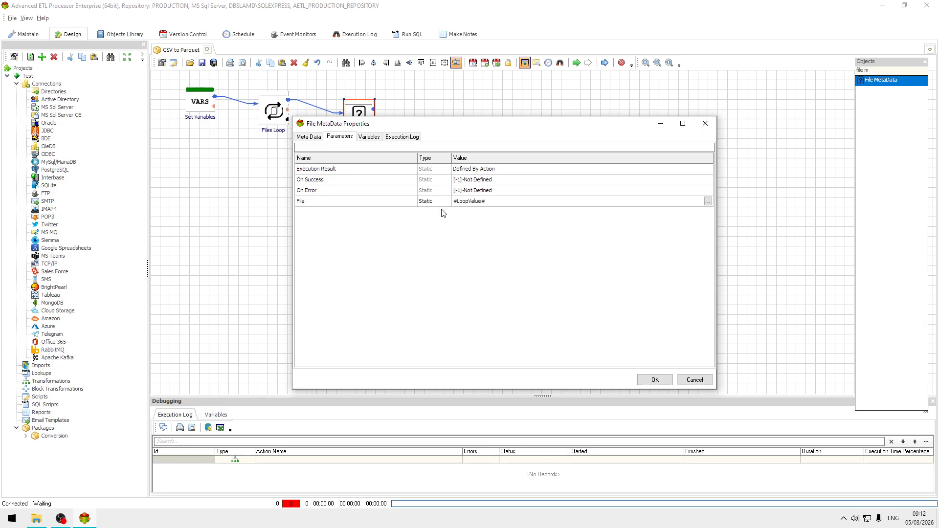
{"action": "left_click", "coordinate": [448, 202]}
{"action": "left_click", "coordinate": [437, 218]}
Step: Enable the CleanName variable of File MetaData and save its properties
{"action": "left_click", "coordinate": [369, 137]}
{"action": "scroll", "coordinate": [528, 239], "scroll_direction": "down", "scroll_amount": 4}
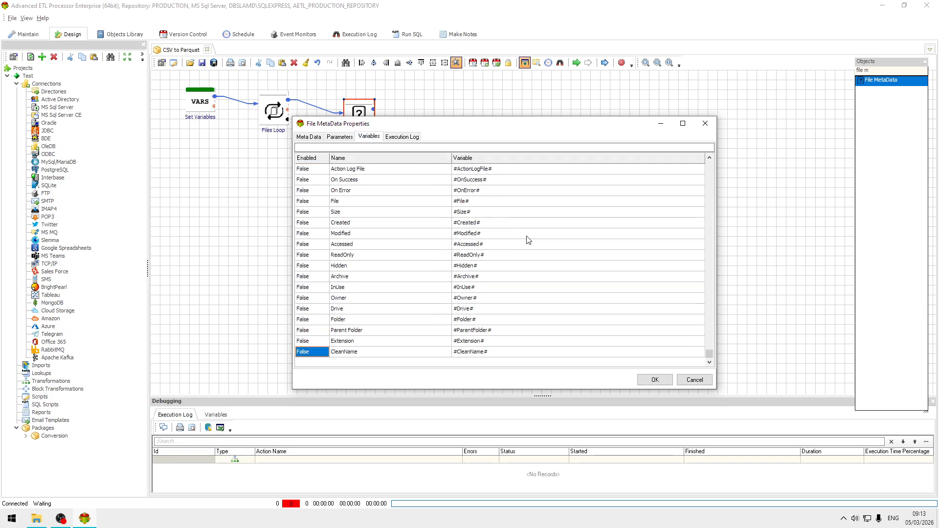
{"action": "left_click", "coordinate": [323, 353]}
{"action": "left_click", "coordinate": [324, 355]}
{"action": "left_click", "coordinate": [323, 361]}
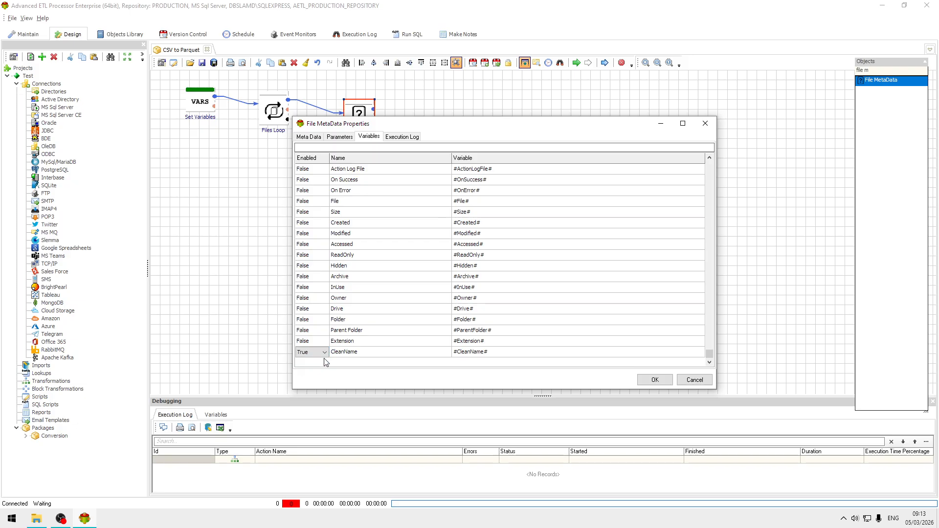
{"action": "left_click", "coordinate": [507, 350]}
{"action": "left_click", "coordinate": [663, 382]}
Step: Place a Delimited File To Parquet object beside File MetaData on the canvas and connect File MetaData to it
{"action": "left_click", "coordinate": [895, 72]}
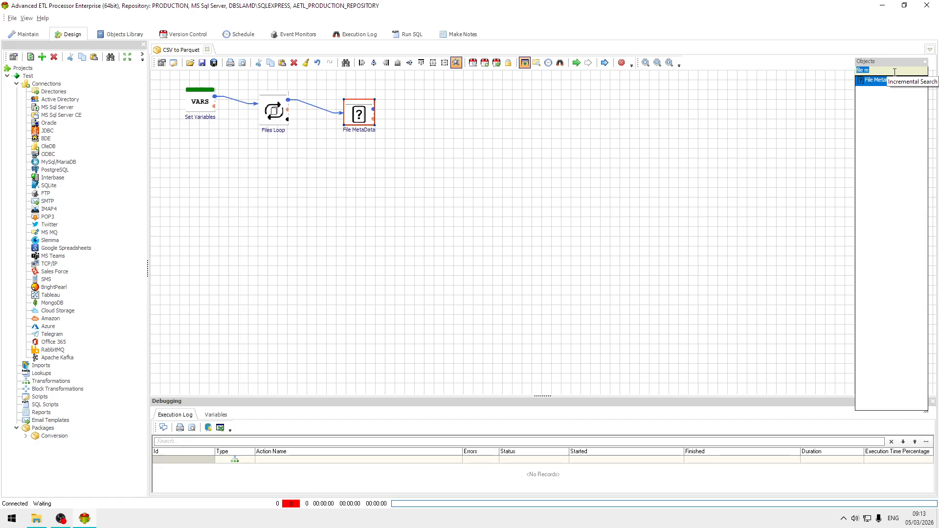
{"action": "type", "text": "d"}
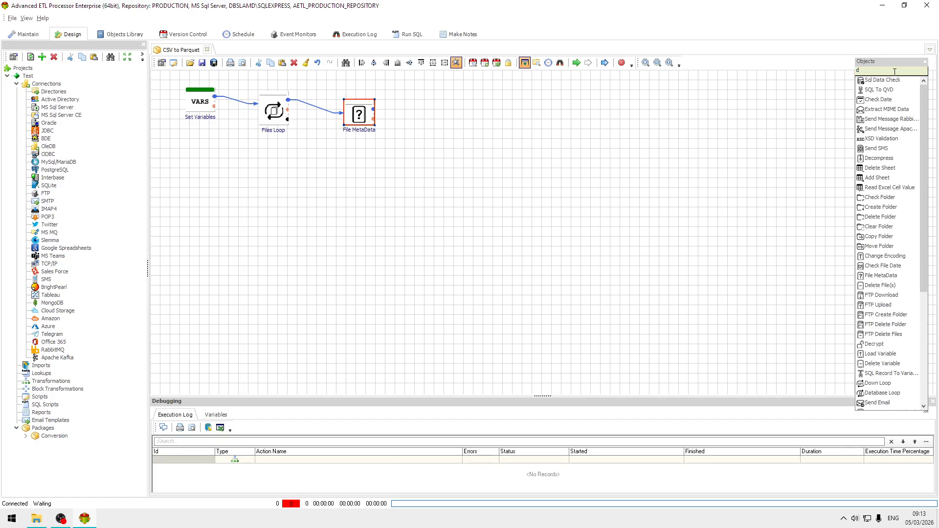
{"action": "type", "text": "el"}
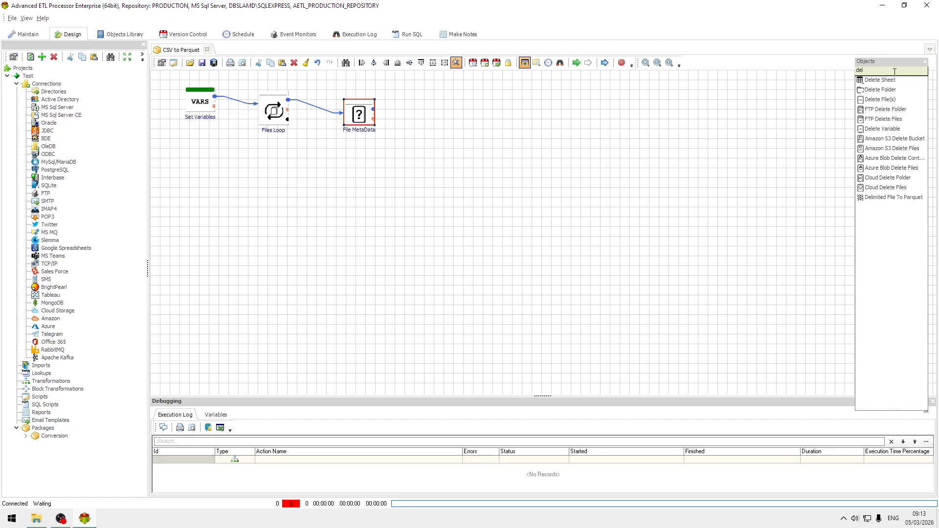
{"action": "type", "text": "i"}
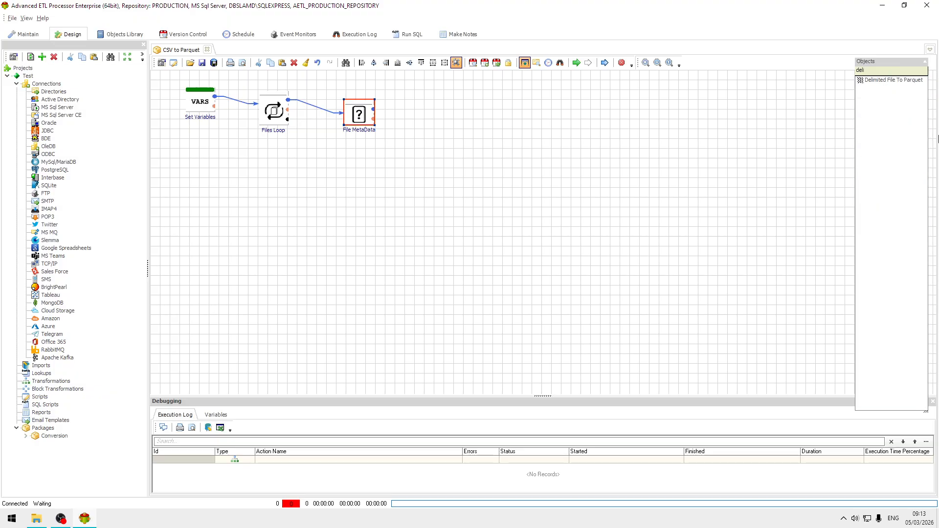
{"action": "left_click_drag", "start_coordinate": [894, 78], "coordinate": [448, 115]}
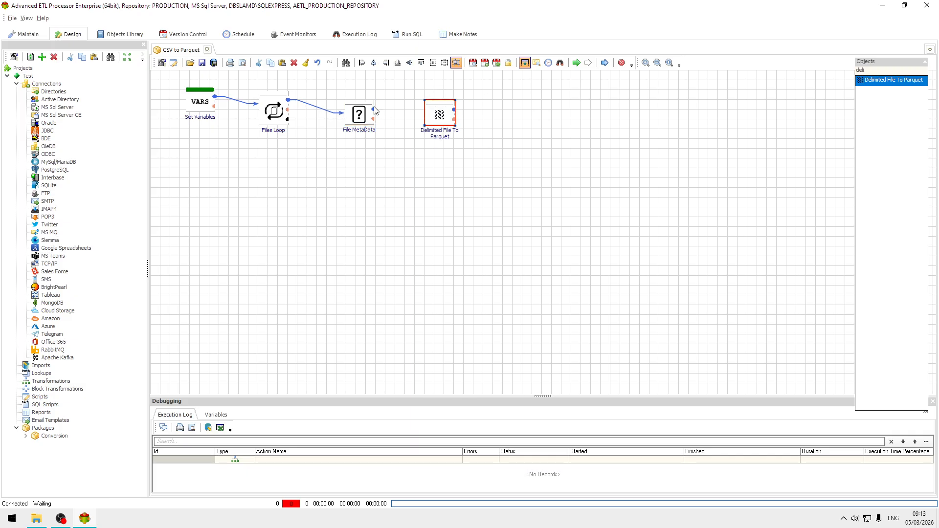
{"action": "left_click_drag", "start_coordinate": [375, 111], "coordinate": [440, 119]}
Step: Copy #LoopValue# from the File parameter of File MetaData and close its properties without changes
{"action": "double_click", "coordinate": [358, 116]}
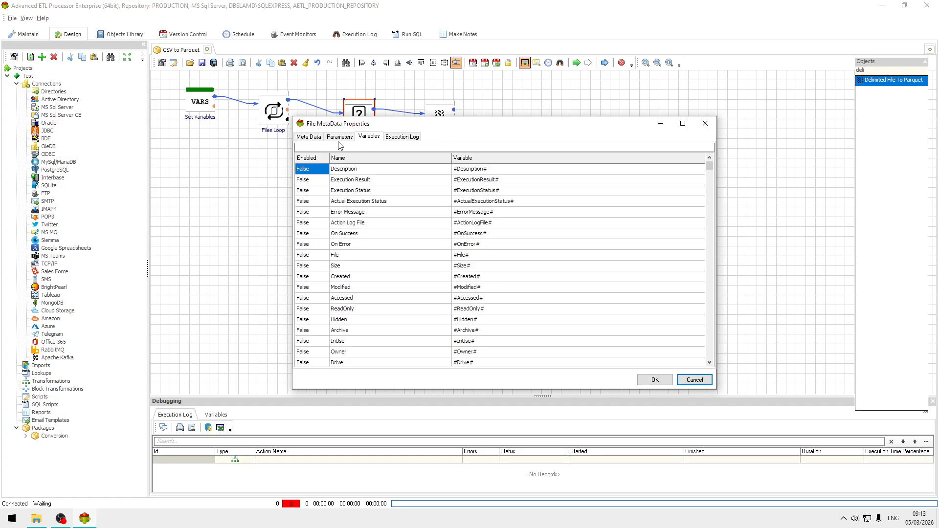
{"action": "left_click", "coordinate": [310, 136]}
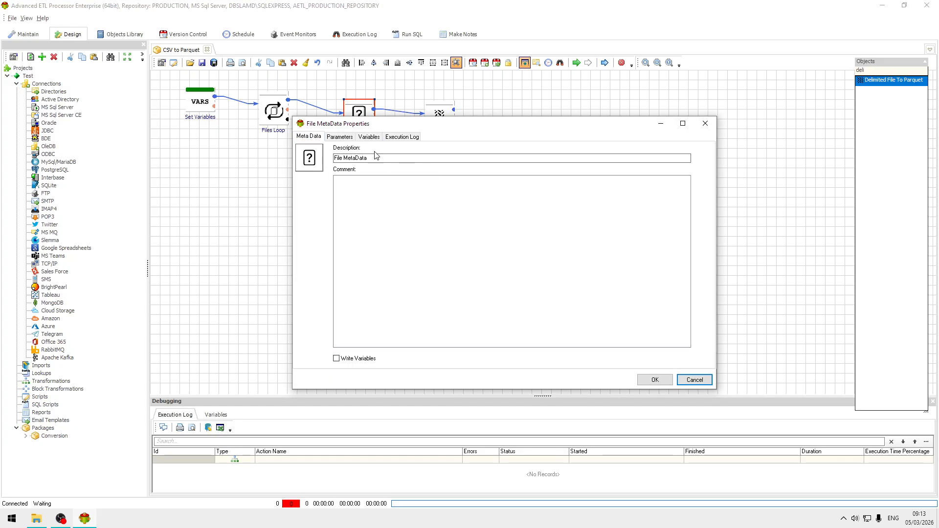
{"action": "left_click", "coordinate": [342, 137]}
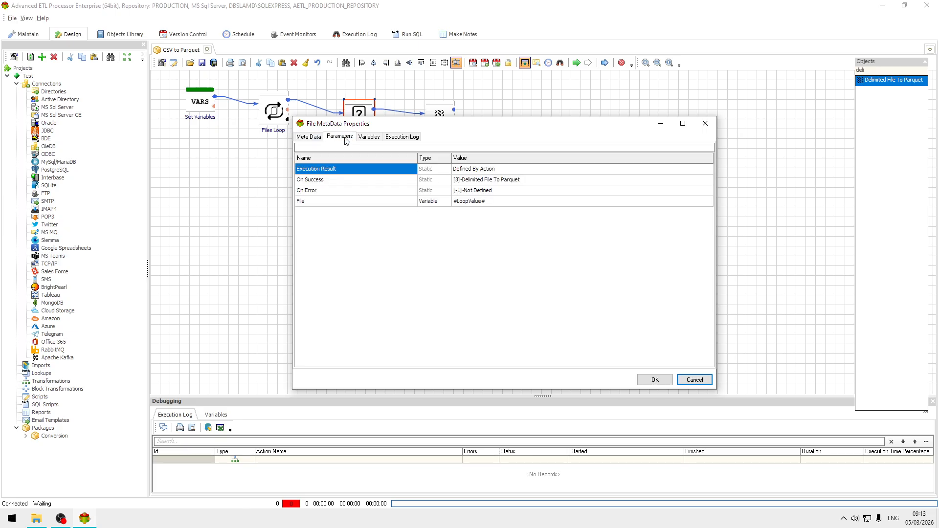
{"action": "left_click", "coordinate": [503, 201]}
{"action": "key", "text": "ctrl+c"}
{"action": "left_click", "coordinate": [695, 380]}
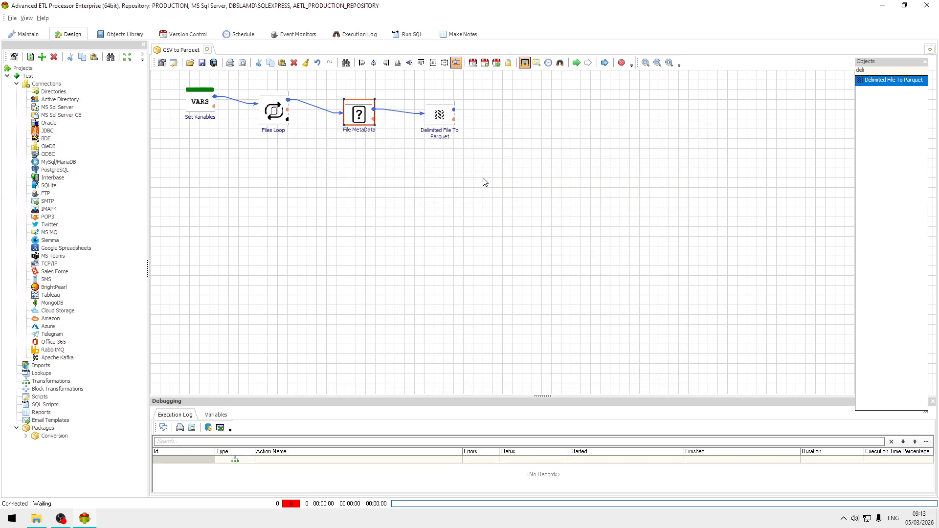
Step: Set the Source File parameter of Delimited File To Parquet to type Variable with the value #LoopValue#
{"action": "double_click", "coordinate": [439, 114]}
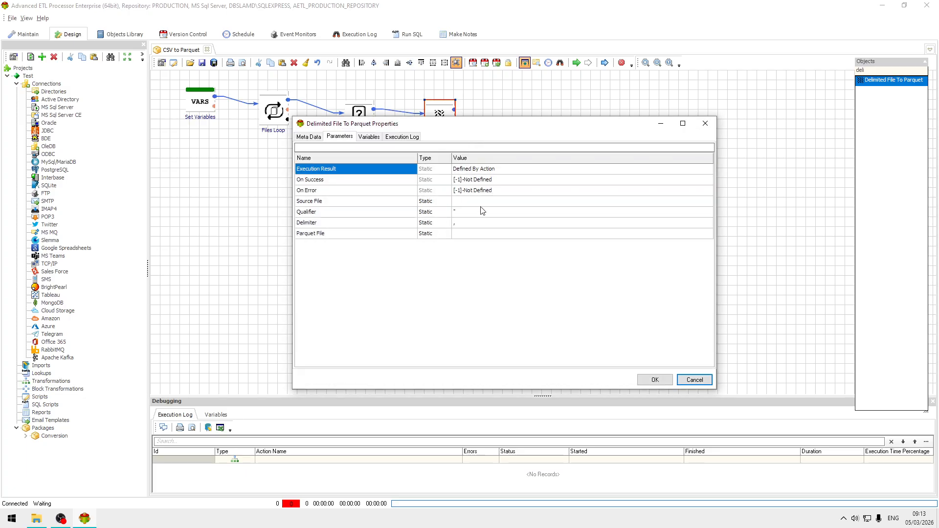
{"action": "left_click", "coordinate": [473, 202]}
{"action": "key", "text": "ctrl+v"}
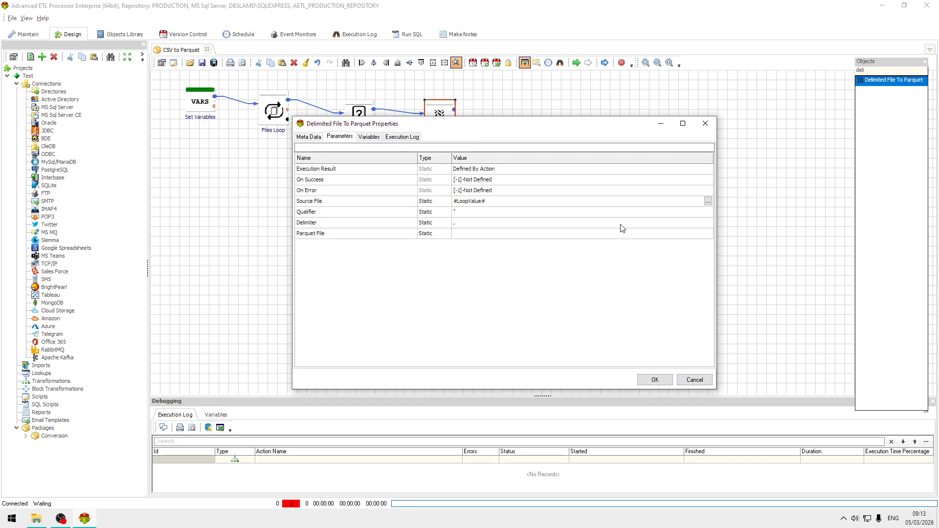
{"action": "left_click", "coordinate": [445, 203]}
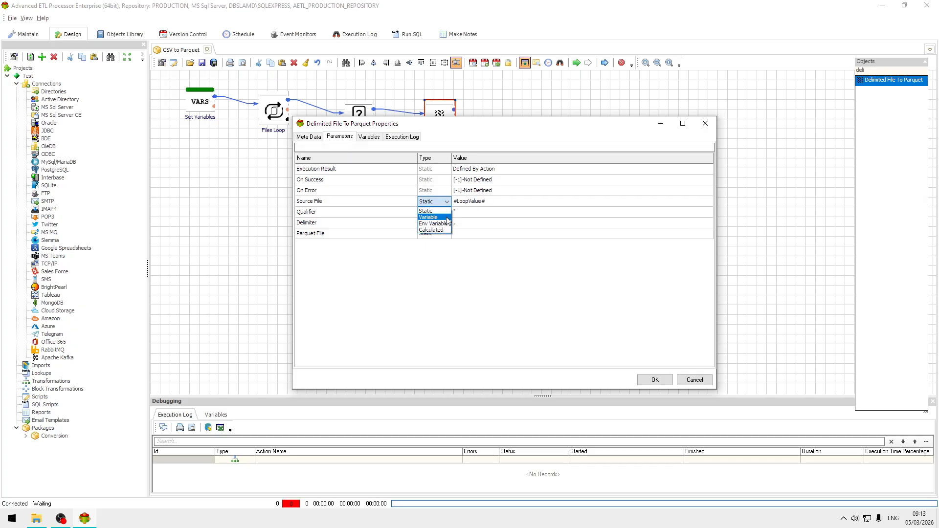
{"action": "left_click", "coordinate": [430, 217]}
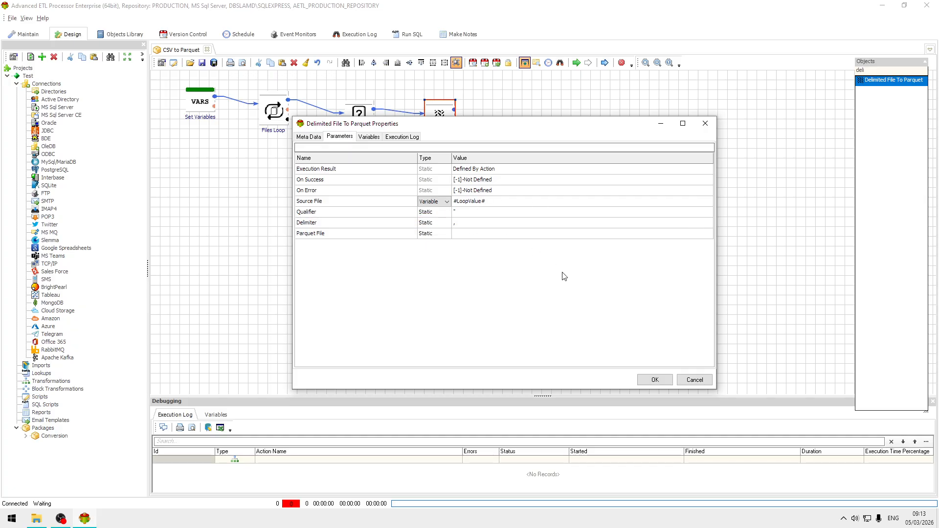
Step: Set the Parquet File parameter's type to Variable and save the Delimited File To Parquet properties
{"action": "left_click", "coordinate": [446, 234]}
{"action": "left_click", "coordinate": [432, 250]}
{"action": "left_click", "coordinate": [656, 380]}
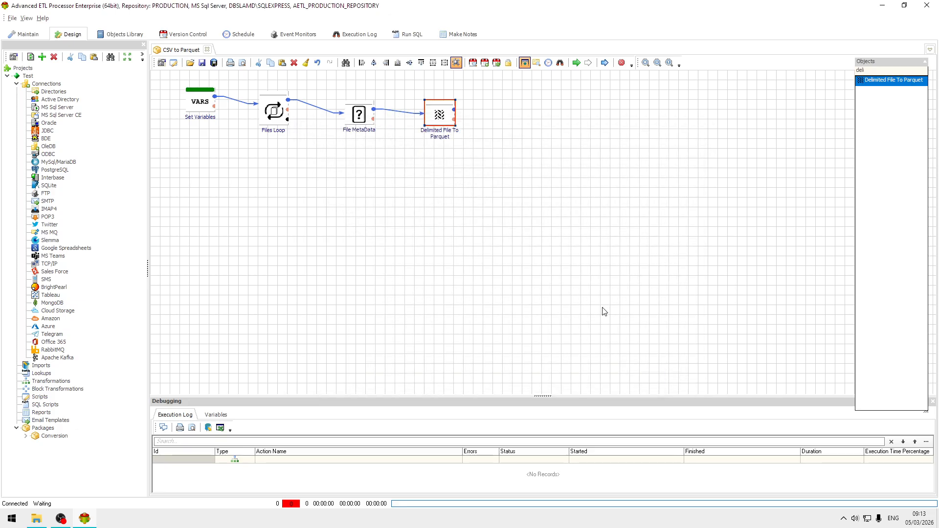
Step: Copy the variable name #PARQUET# from the Set Variables properties and close them without changes
{"action": "double_click", "coordinate": [196, 106]}
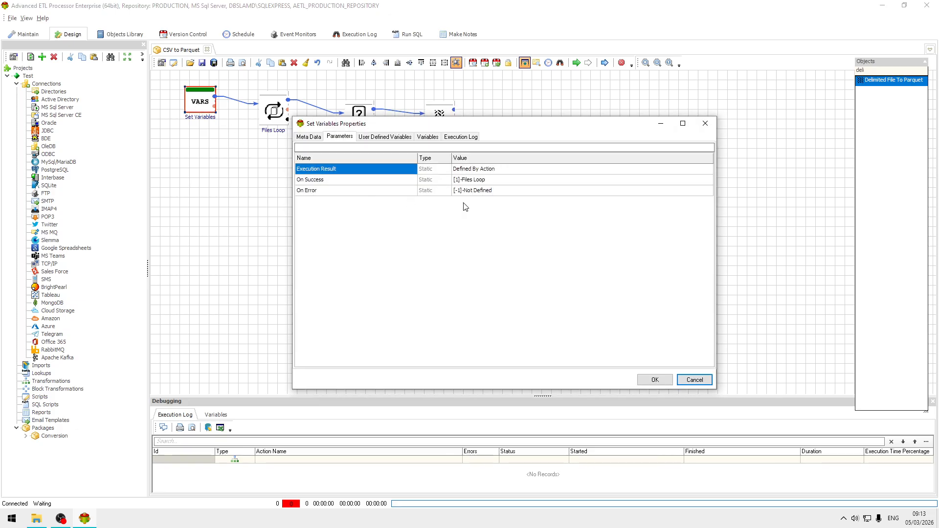
{"action": "left_click", "coordinate": [374, 137]}
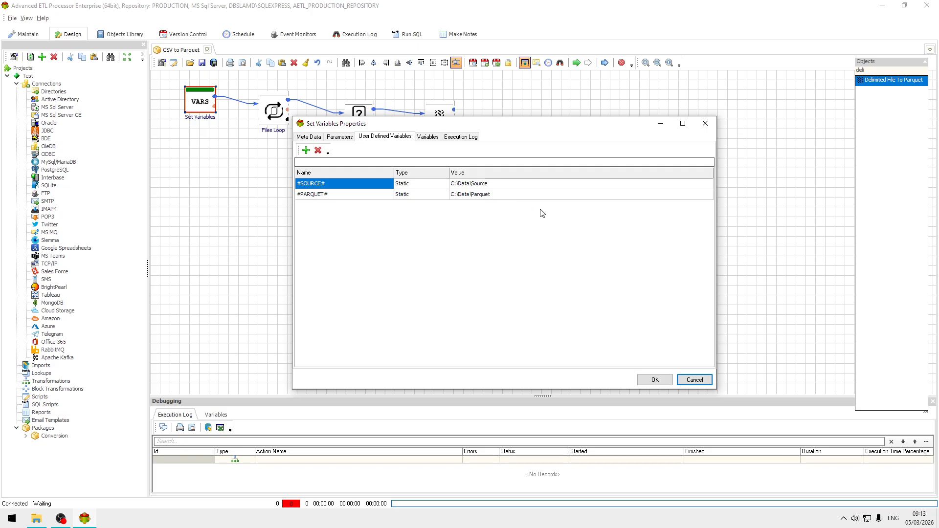
{"action": "left_click", "coordinate": [355, 195]}
{"action": "left_click", "coordinate": [357, 196]}
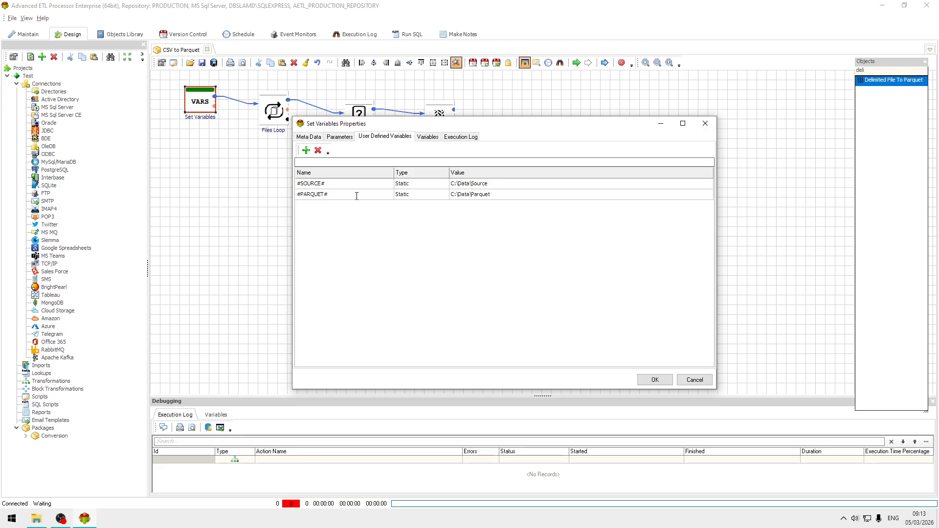
{"action": "left_click_drag", "start_coordinate": [356, 196], "coordinate": [240, 193]}
{"action": "key", "text": "ctrl+c"}
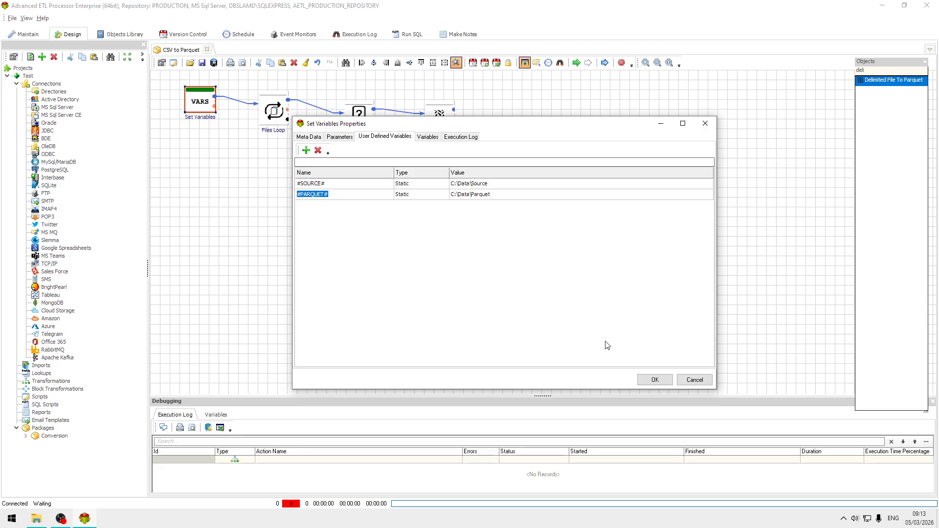
{"action": "left_click", "coordinate": [692, 380]}
Step: Set the Parquet File parameter of Delimited File To Parquet to #PARQUET#\ and save its properties
{"action": "double_click", "coordinate": [438, 115]}
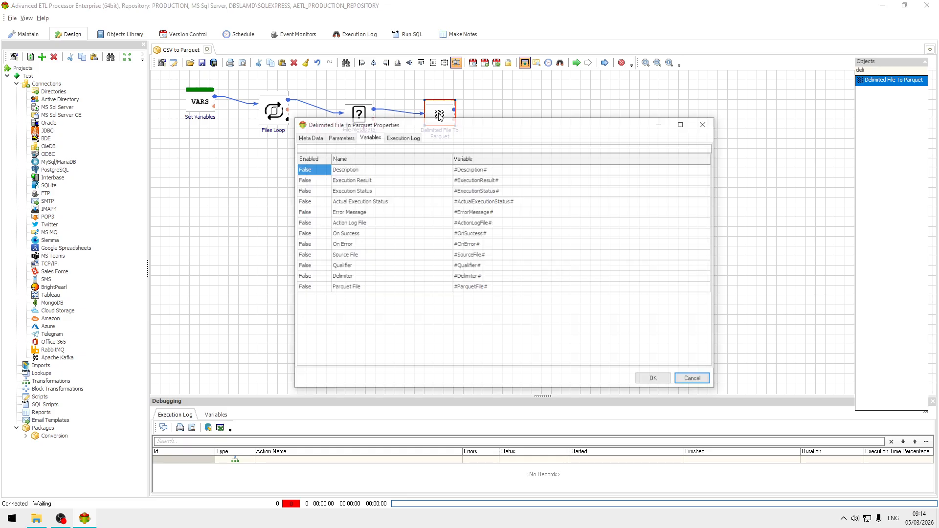
{"action": "left_click", "coordinate": [349, 136]}
{"action": "left_click", "coordinate": [473, 234]}
{"action": "key", "text": "ctrl+v"}
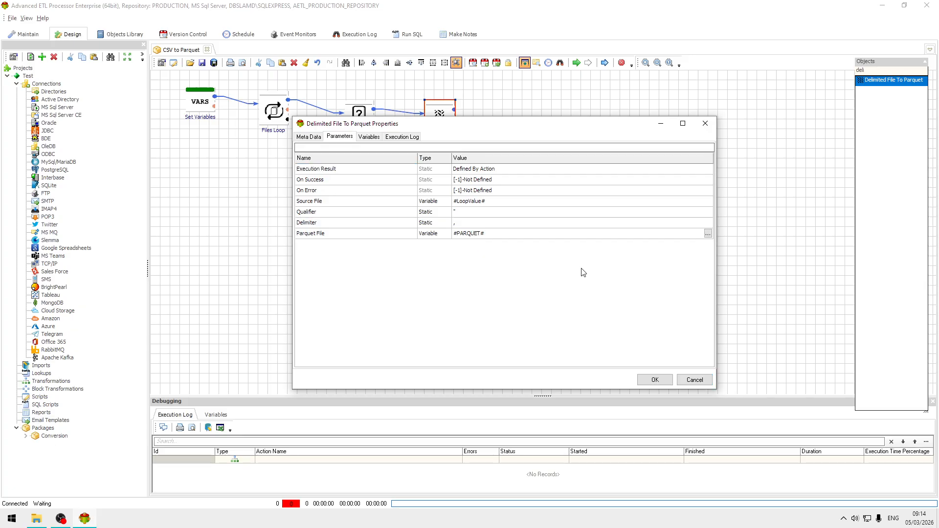
{"action": "type", "text": "\\"}
{"action": "left_click", "coordinate": [655, 379]}
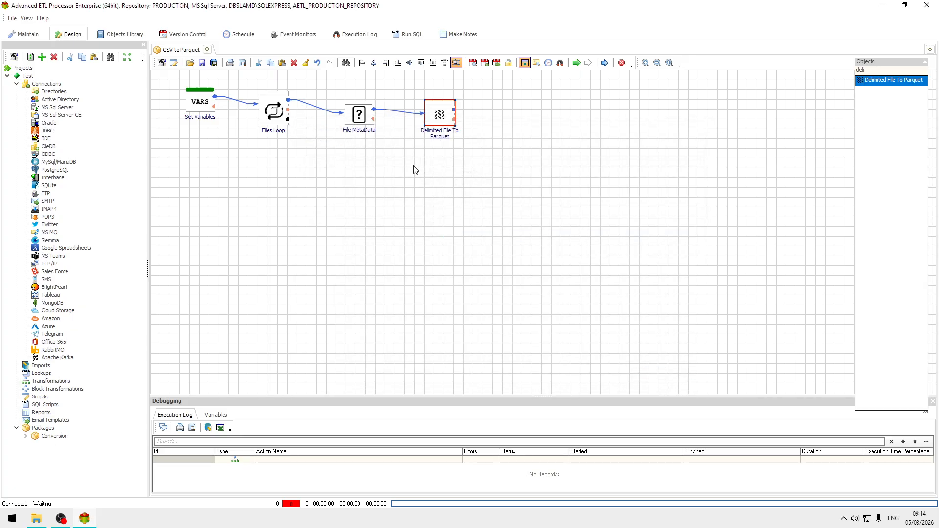
Step: Copy the variable name #CleanName# from the File MetaData variables and close its properties without changes
{"action": "double_click", "coordinate": [361, 122]}
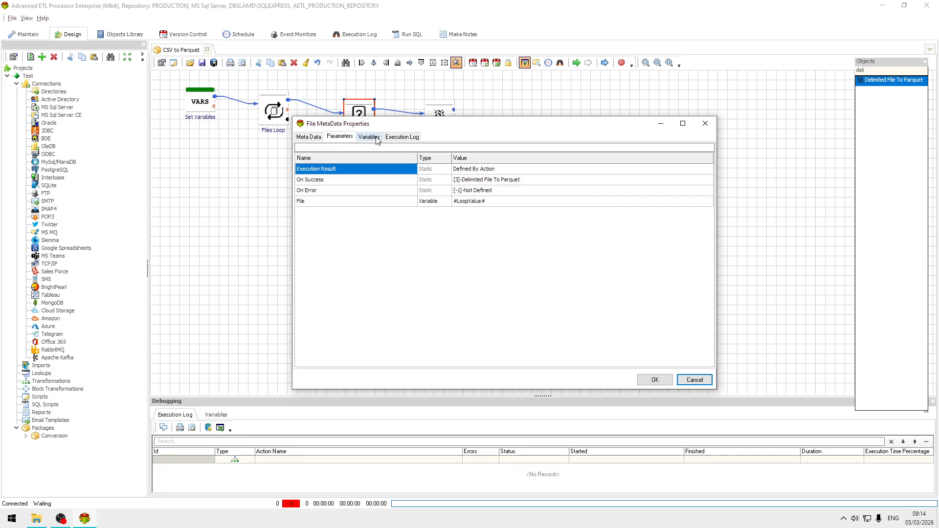
{"action": "left_click", "coordinate": [377, 138]}
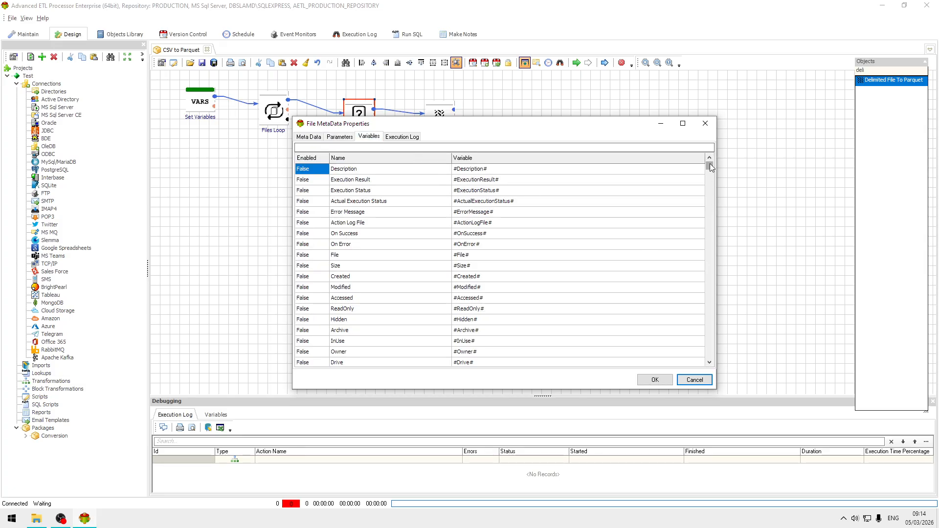
{"action": "left_click_drag", "start_coordinate": [709, 168], "coordinate": [694, 366]}
{"action": "left_click", "coordinate": [509, 352]}
{"action": "key", "text": "ctrl+c"}
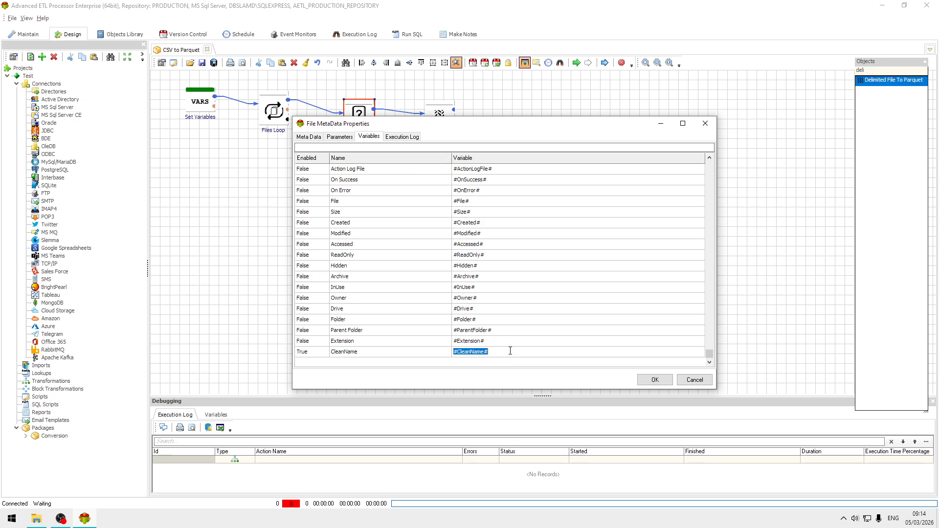
{"action": "left_click", "coordinate": [698, 379]}
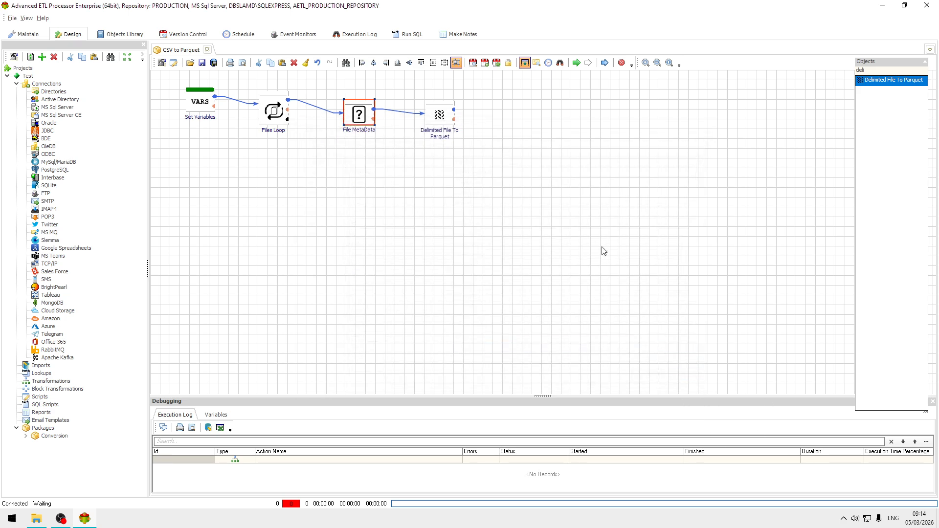
Step: Complete the Parquet File parameter of Delimited File To Parquet as #PARQUET#\#CleanName#.parquet and save its properties
{"action": "double_click", "coordinate": [439, 117]}
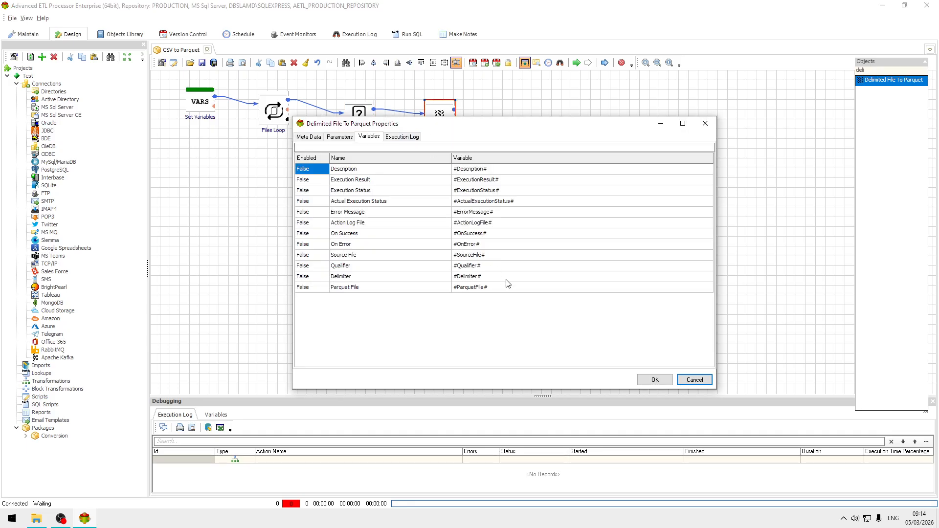
{"action": "left_click", "coordinate": [406, 138]}
{"action": "left_click", "coordinate": [371, 139]}
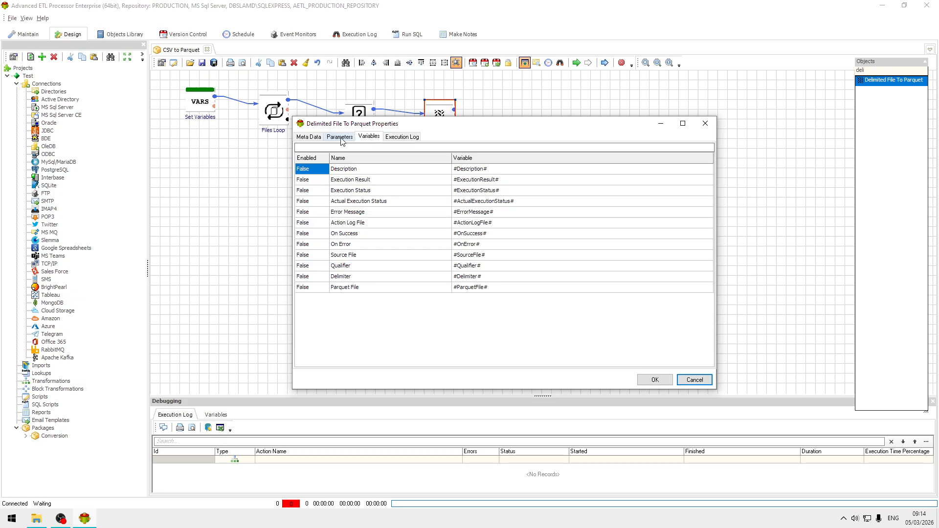
{"action": "left_click", "coordinate": [342, 142]}
{"action": "left_click", "coordinate": [499, 234]}
{"action": "left_click", "coordinate": [517, 234]}
{"action": "key", "text": "ctrl+v"}
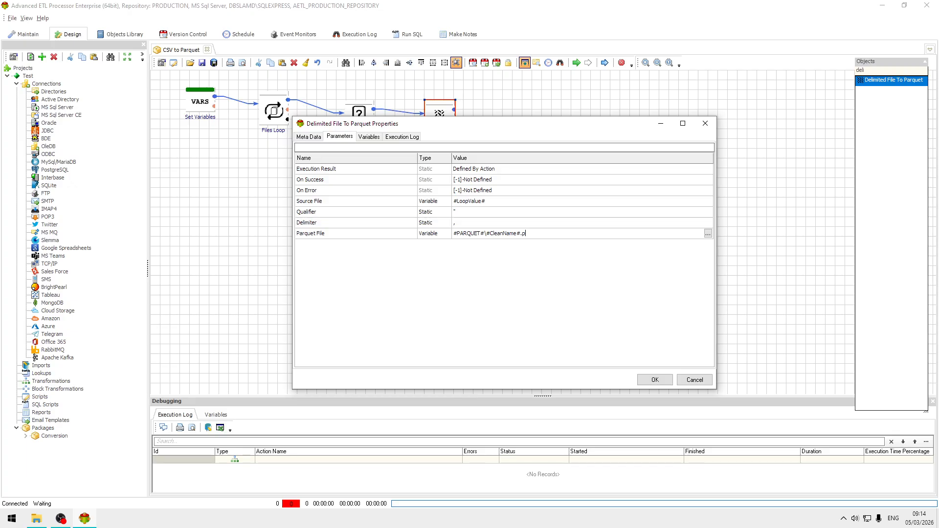
{"action": "type", "text": "arquet"}
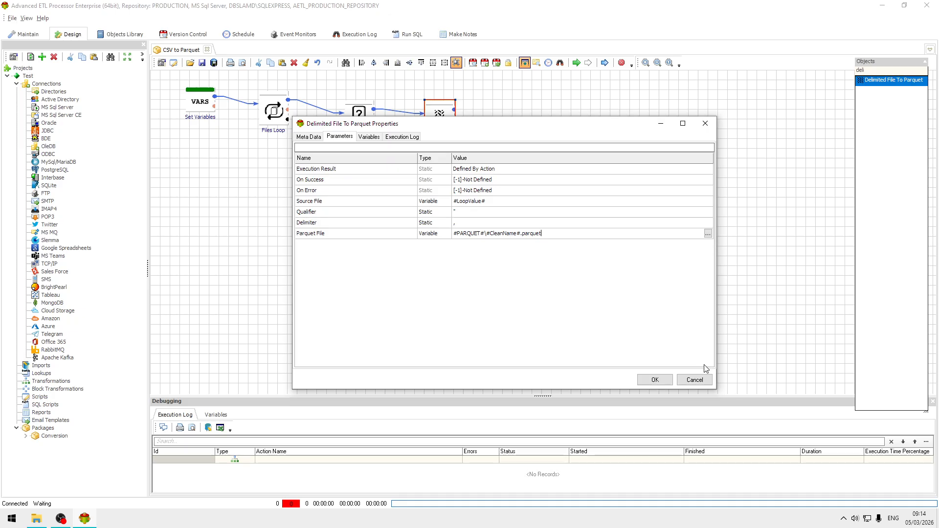
{"action": "left_click", "coordinate": [665, 381]}
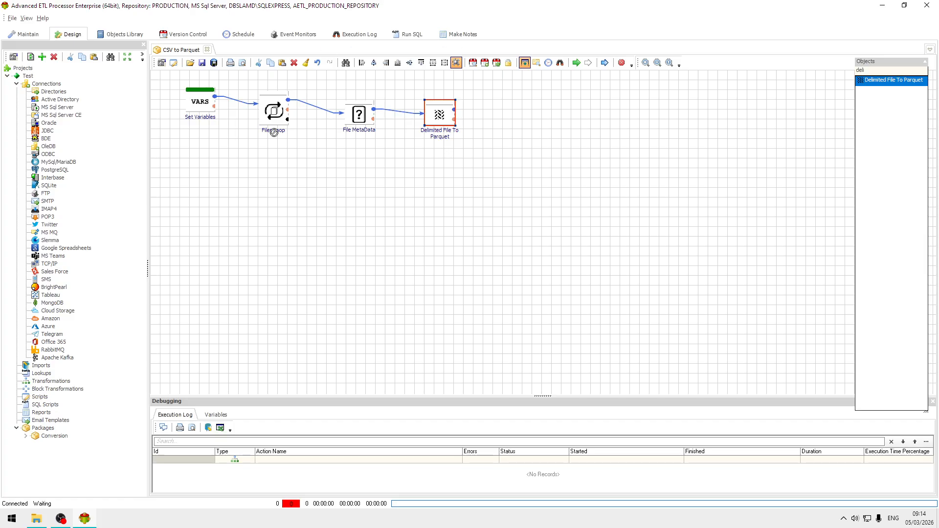
Step: Connect the success output of Delimited File To Parquet back to Files Loop and save the package
{"action": "left_click_drag", "start_coordinate": [272, 112], "coordinate": [273, 111]}
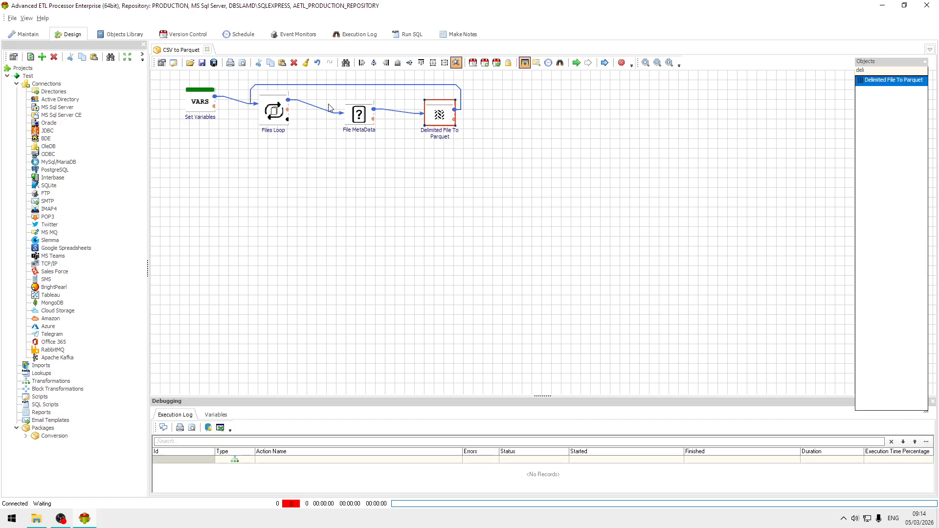
{"action": "left_click", "coordinate": [215, 63]}
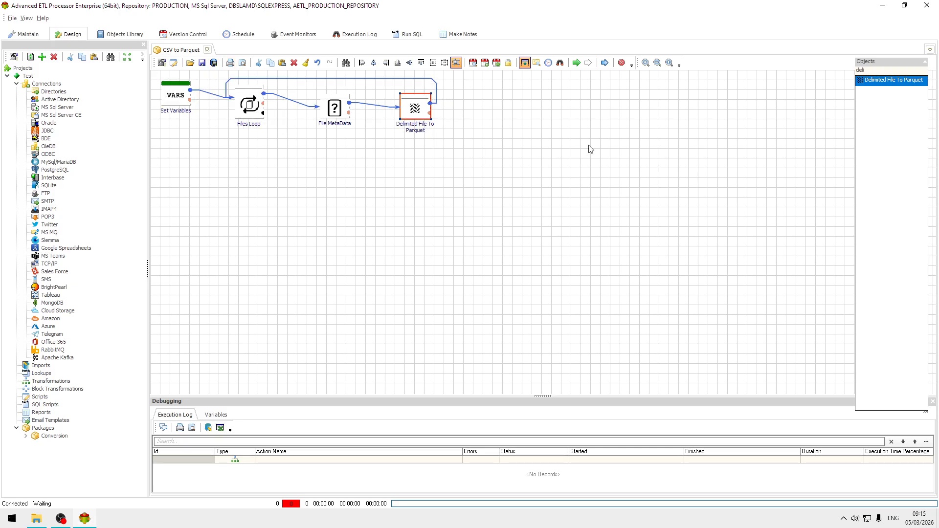
Step: Run the CSV to Parquet package and enlarge the execution log to show all its entries
{"action": "left_click", "coordinate": [576, 62]}
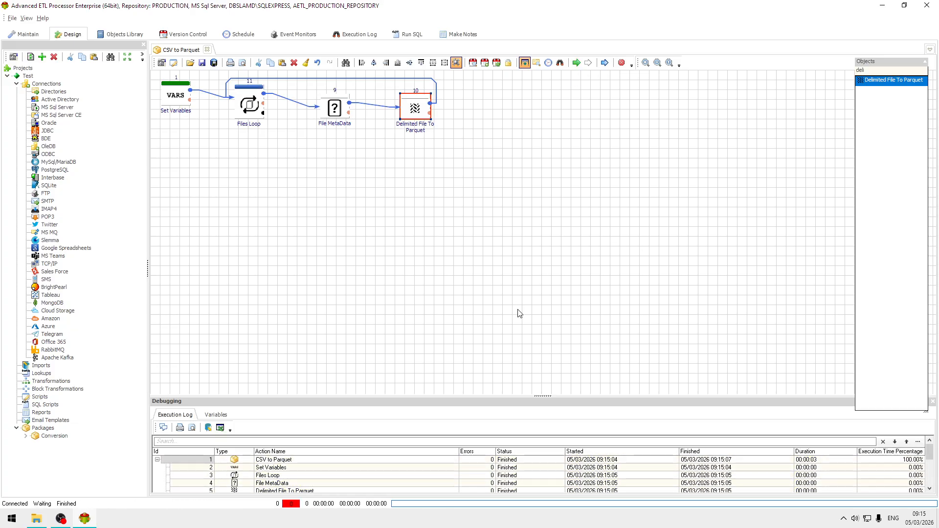
{"action": "left_click_drag", "start_coordinate": [552, 398], "coordinate": [534, 269]}
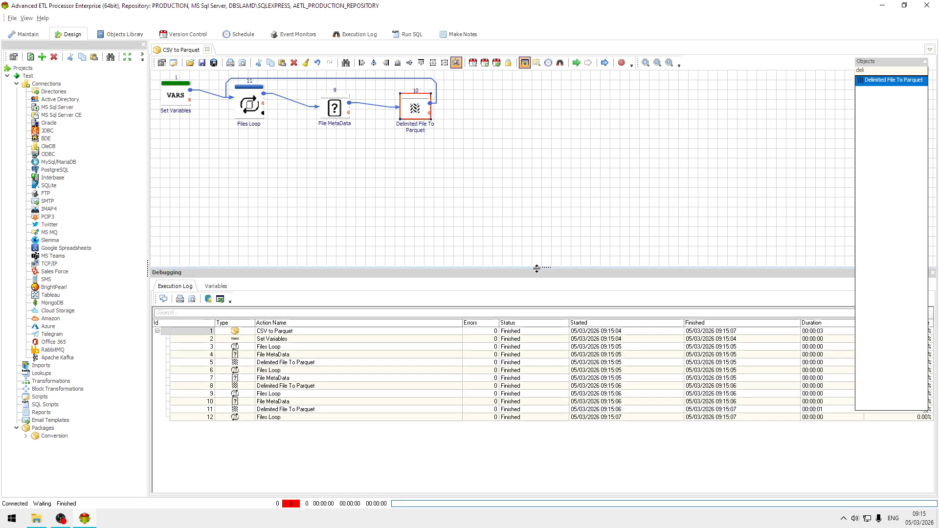
Step: Compare the files in C:\Data\Parquet with the CSV files in C:\Data\Source in File Explorer, and return to Advanced ETL Processor
{"action": "left_click", "coordinate": [37, 518]}
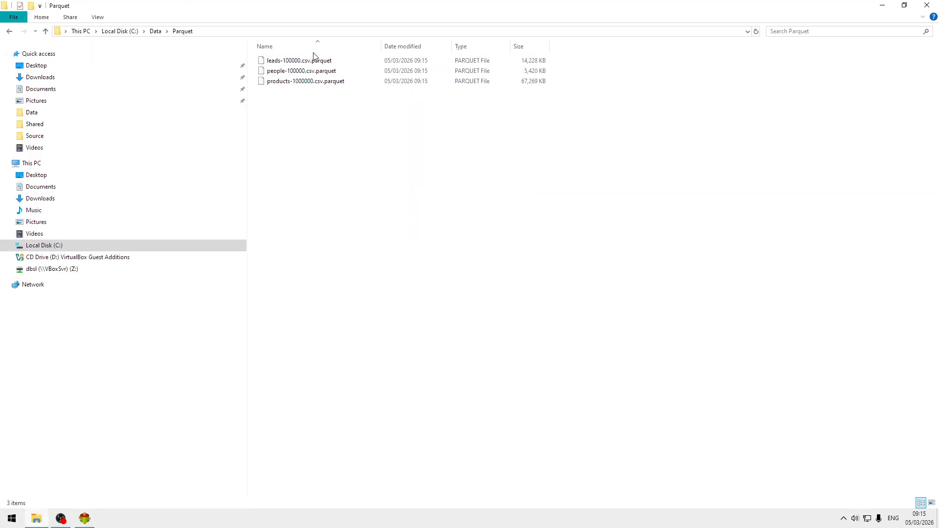
{"action": "left_click", "coordinate": [326, 85]}
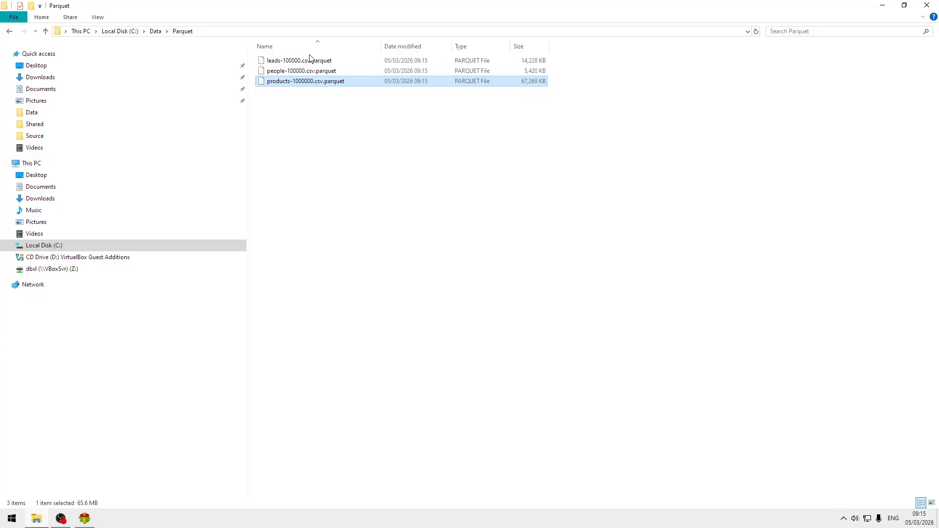
{"action": "left_click", "coordinate": [153, 32]}
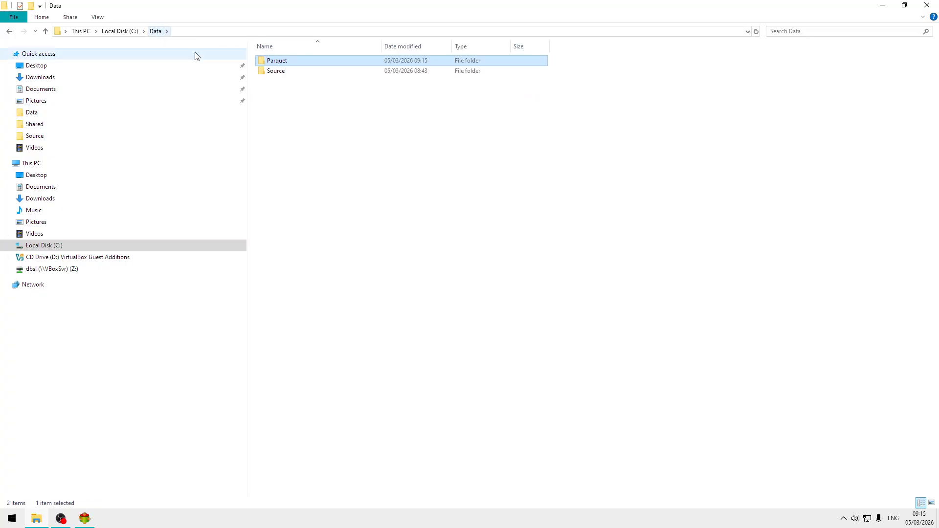
{"action": "double_click", "coordinate": [287, 74]}
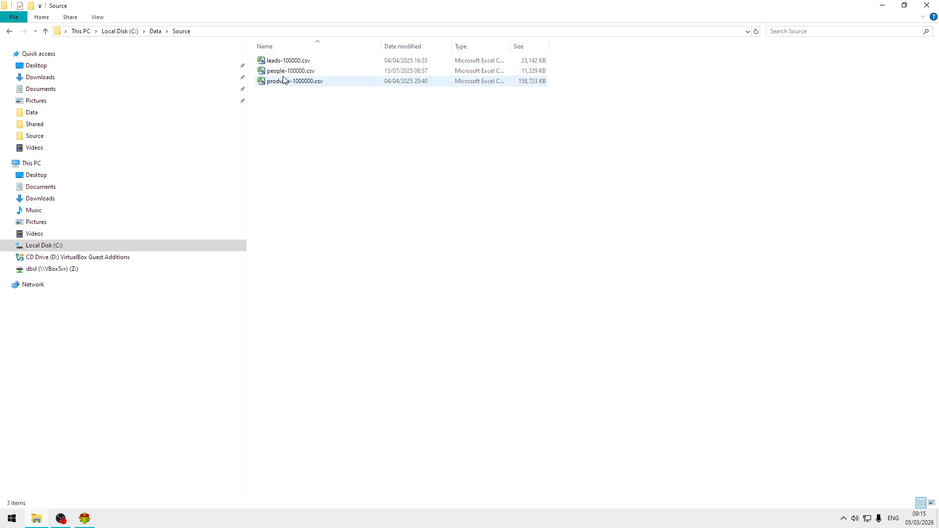
{"action": "left_click", "coordinate": [287, 82]}
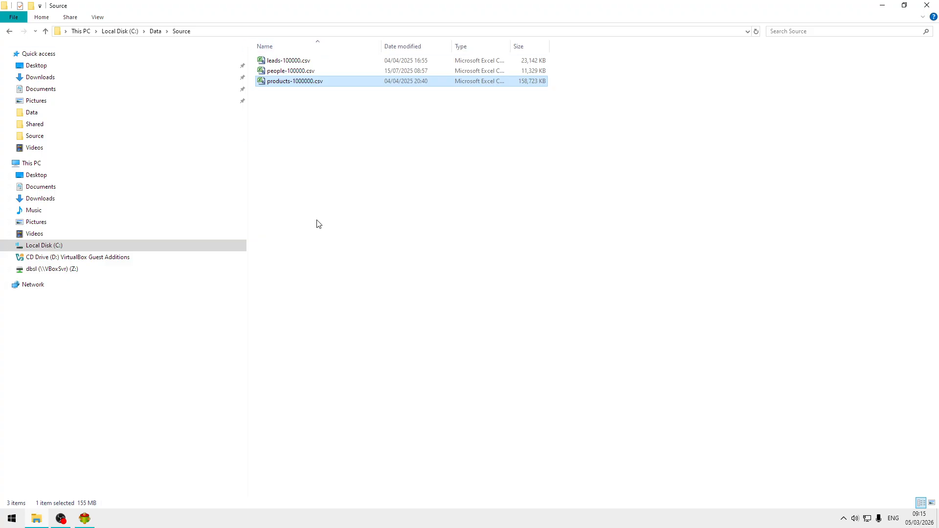
{"action": "left_click", "coordinate": [81, 522]}
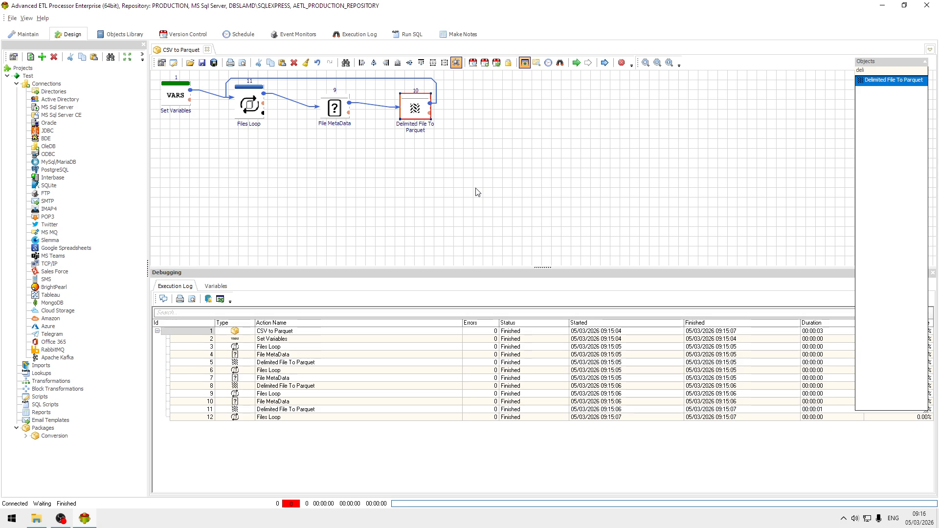
{"action": "left_click", "coordinate": [115, 521]}
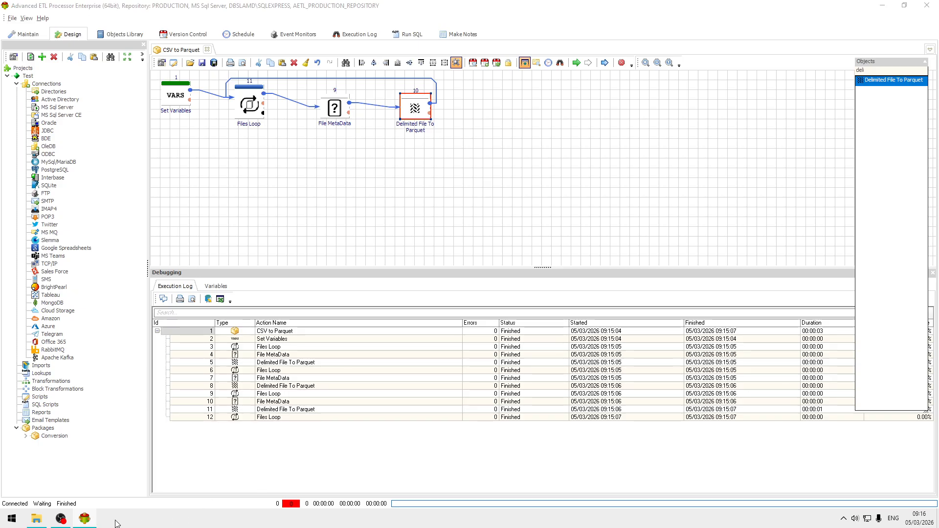